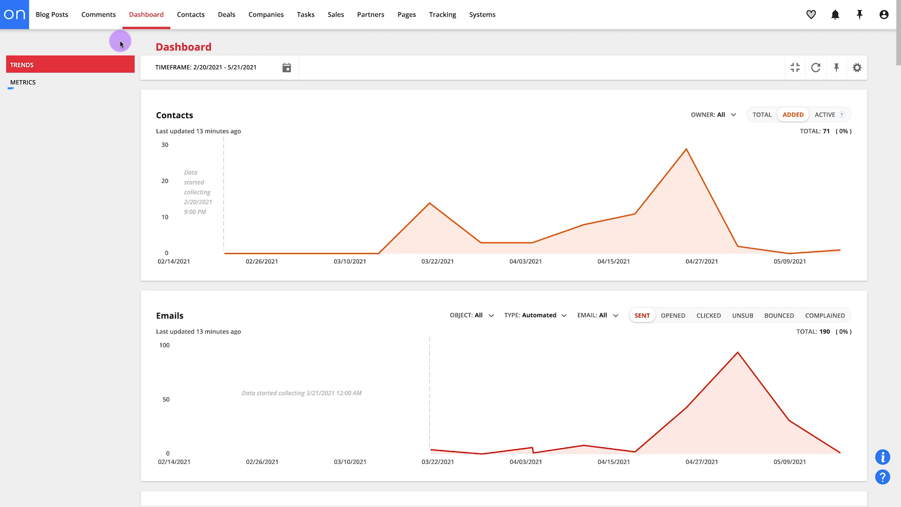
Open the dashboard's Metrics section and review the metric tiles in both the list and grid layouts.
click(57, 81)
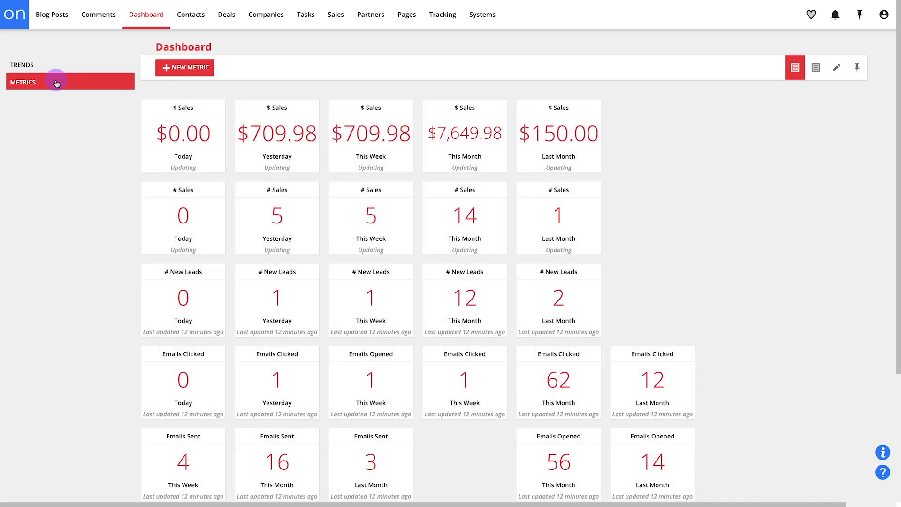
scroll(61, 133, down, 3)
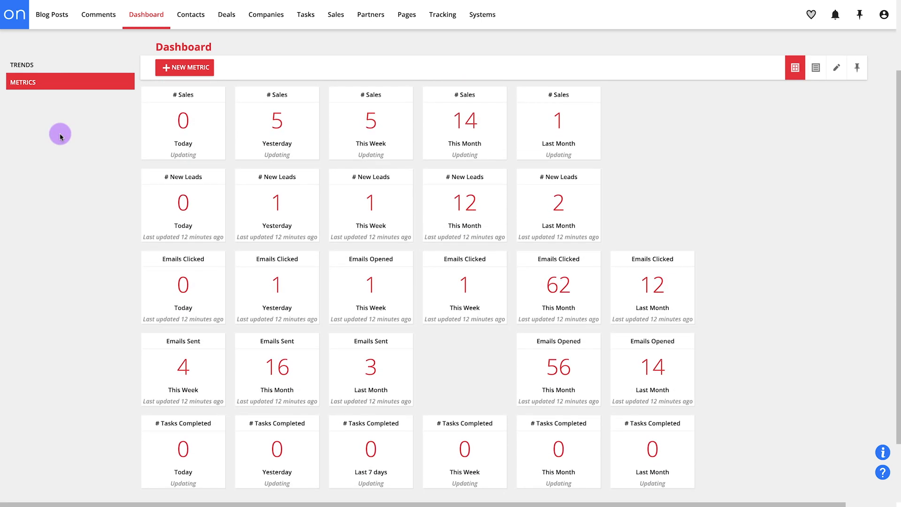
scroll(60, 134, down, 1)
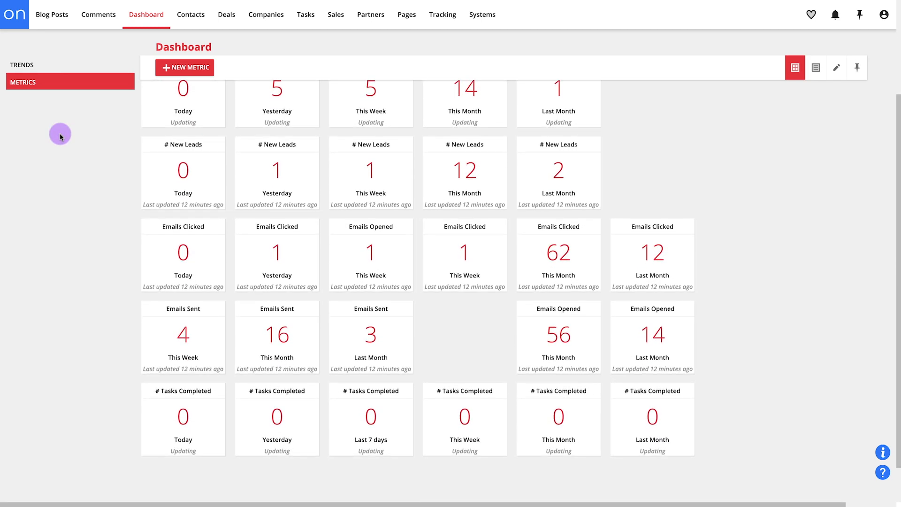
scroll(60, 133, up, 3)
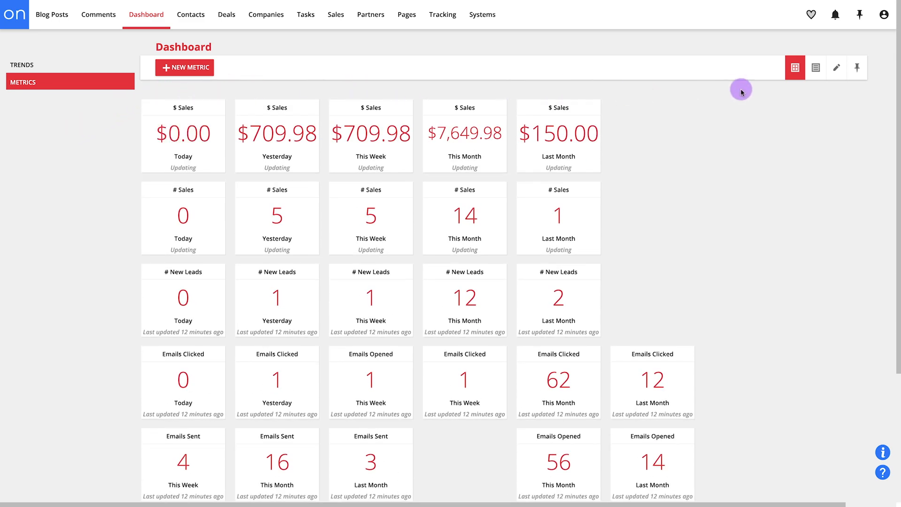
click(813, 91)
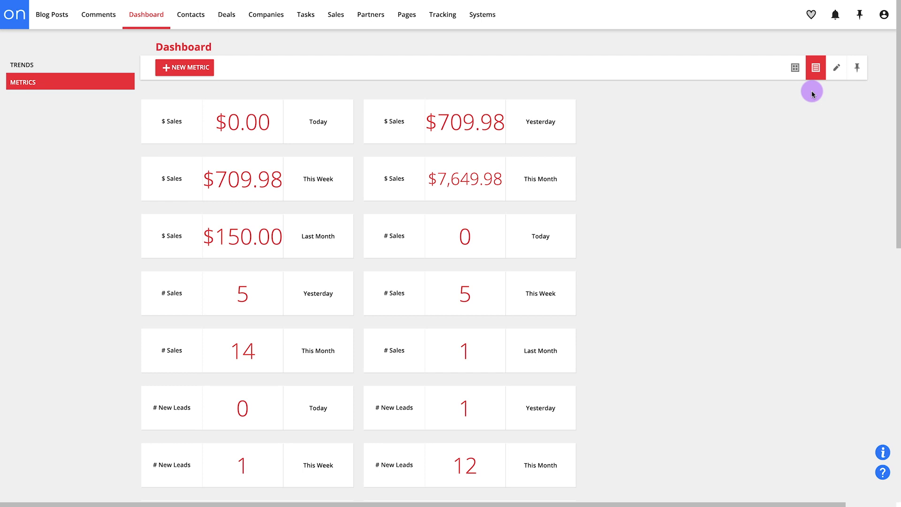
click(795, 69)
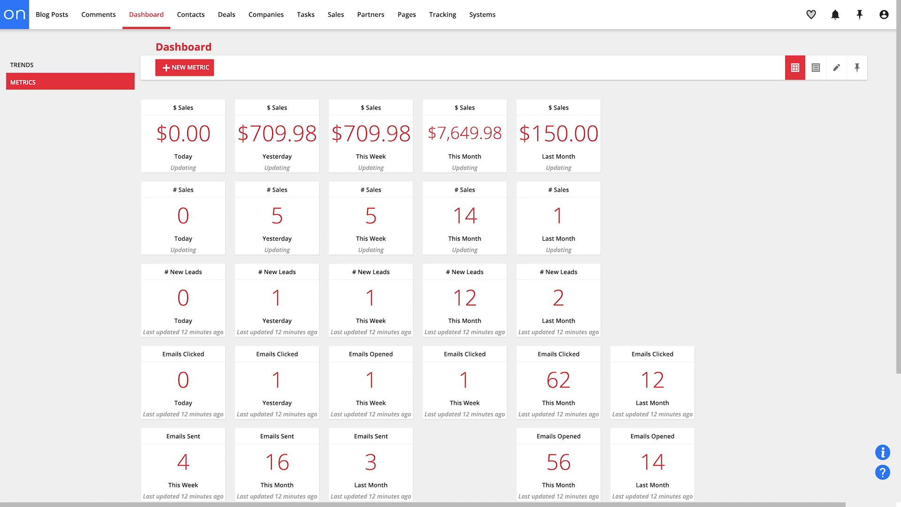
Make the metric tiles editable, move the last-month Emails Clicked tile up one row and back, and leave editing.
click(835, 76)
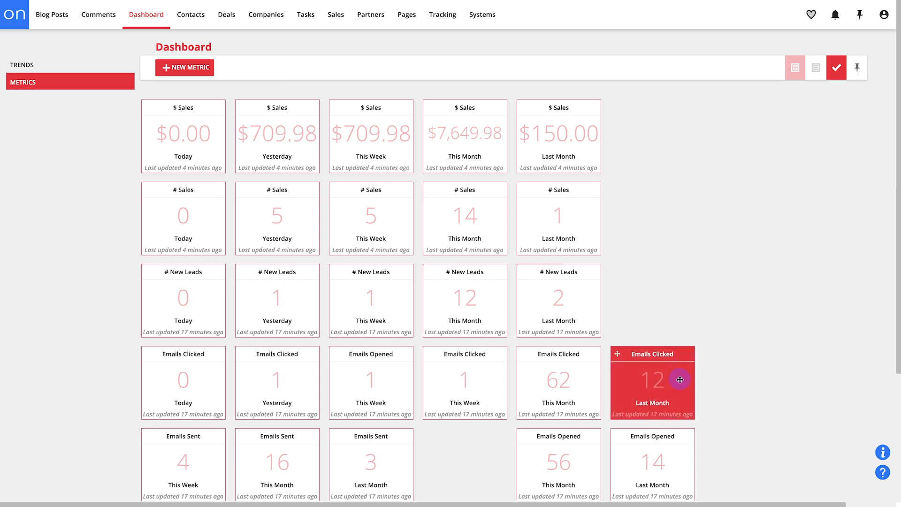
drag(684, 376, 654, 298)
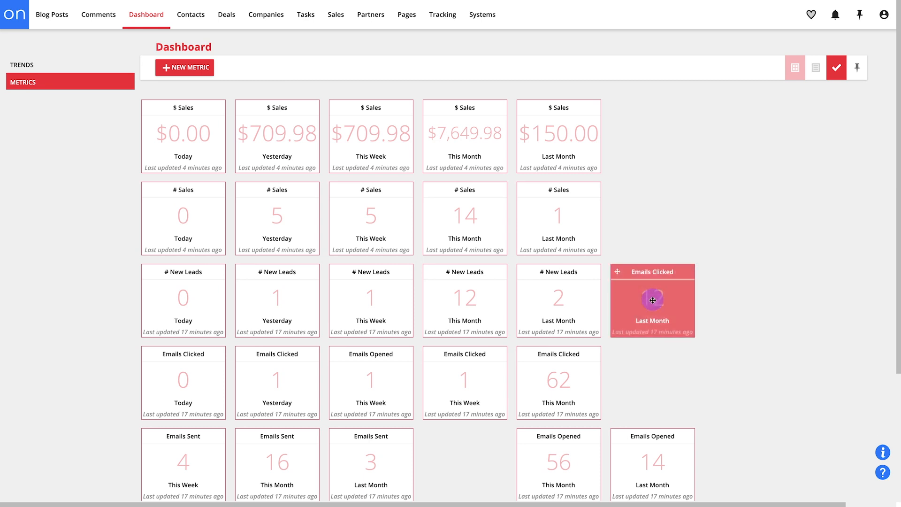
drag(676, 297, 658, 385)
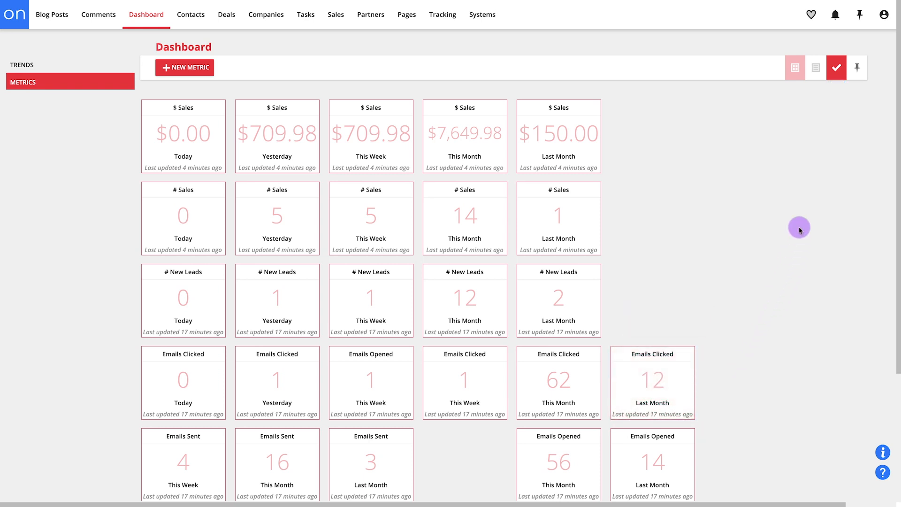
click(837, 75)
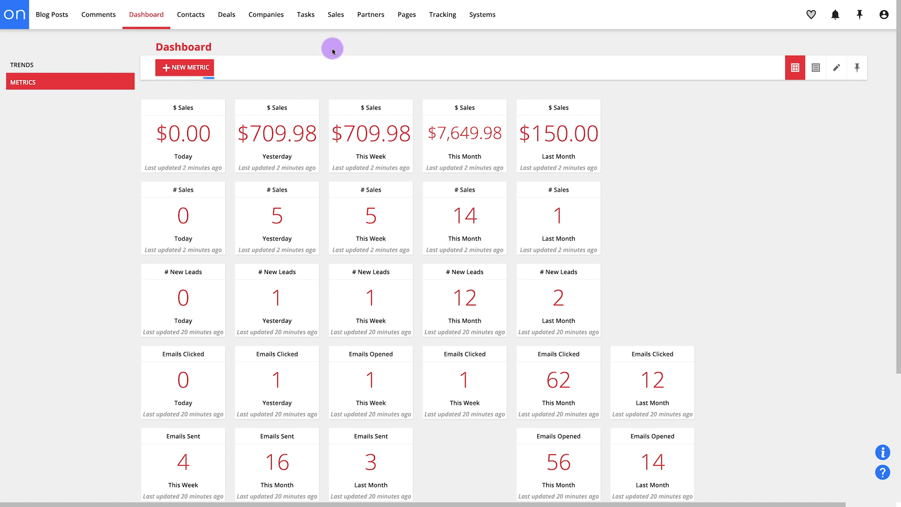
Start a new metric named "Sales data" with Contacts as the object type.
click(208, 70)
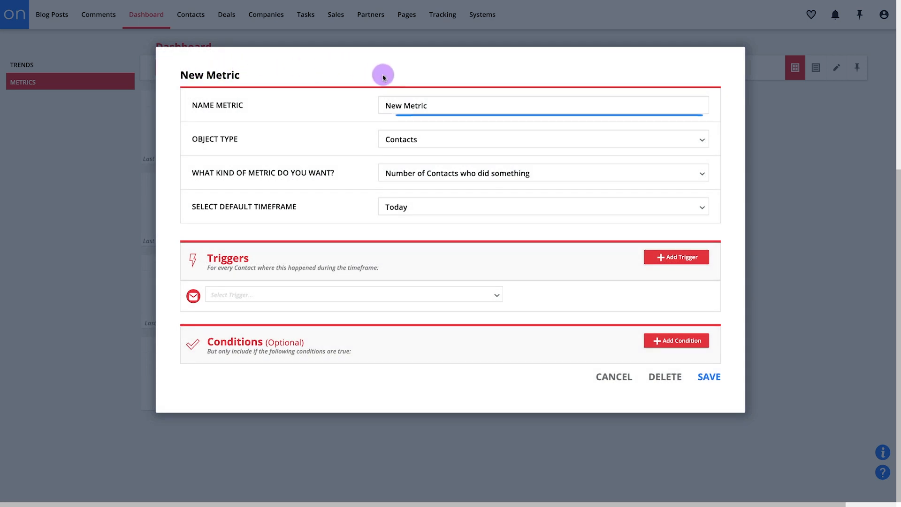
drag(428, 105, 374, 104)
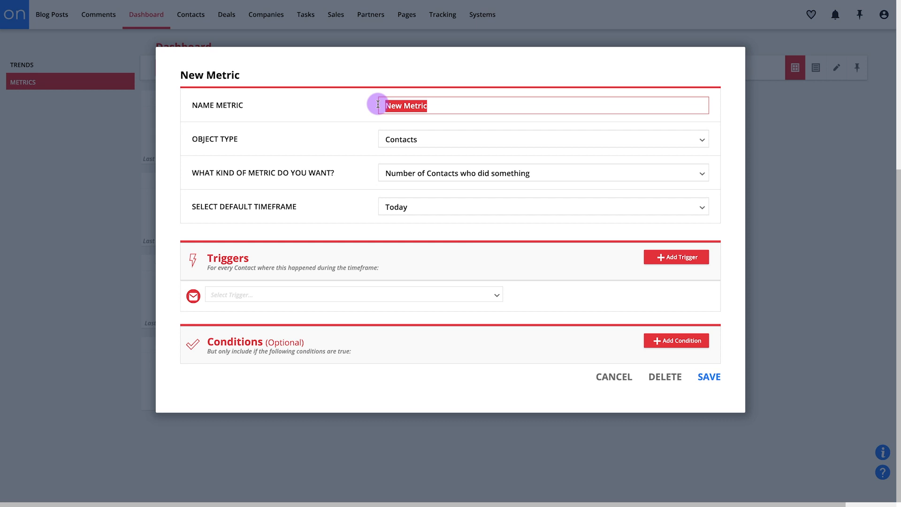
text(Sales data)
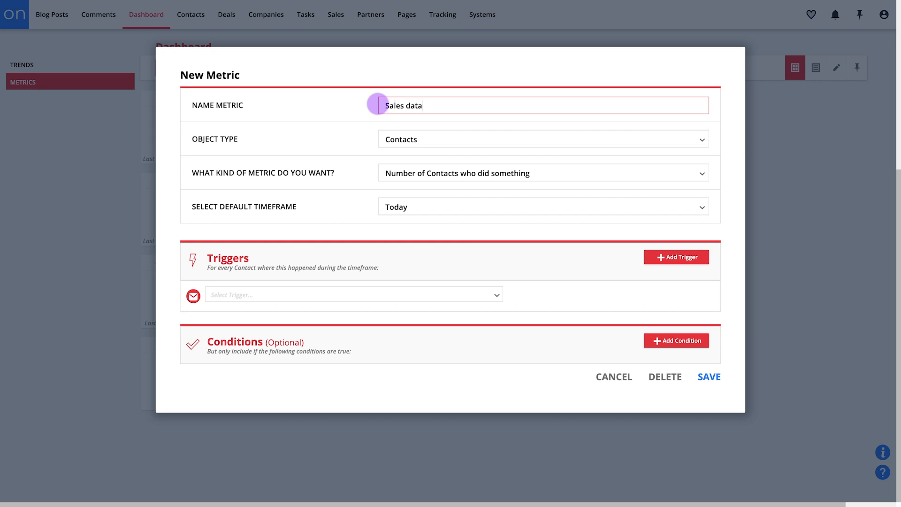
click(447, 148)
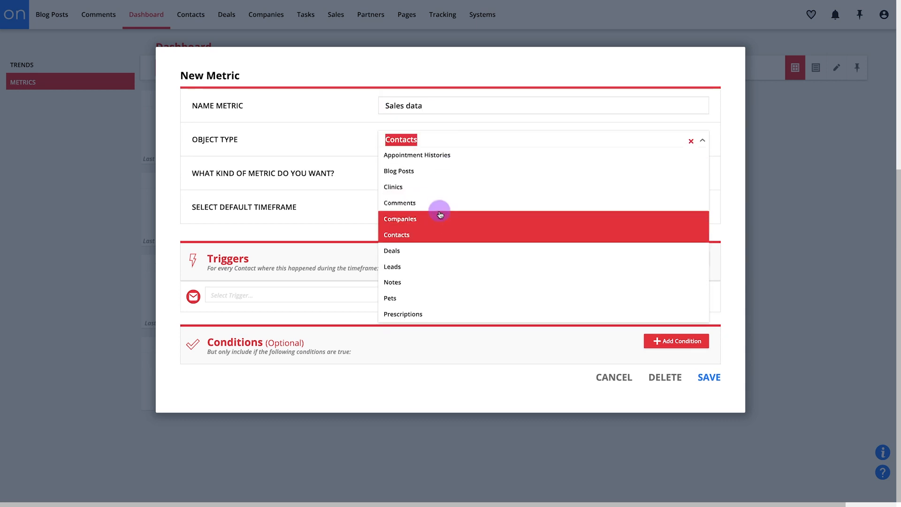
click(444, 234)
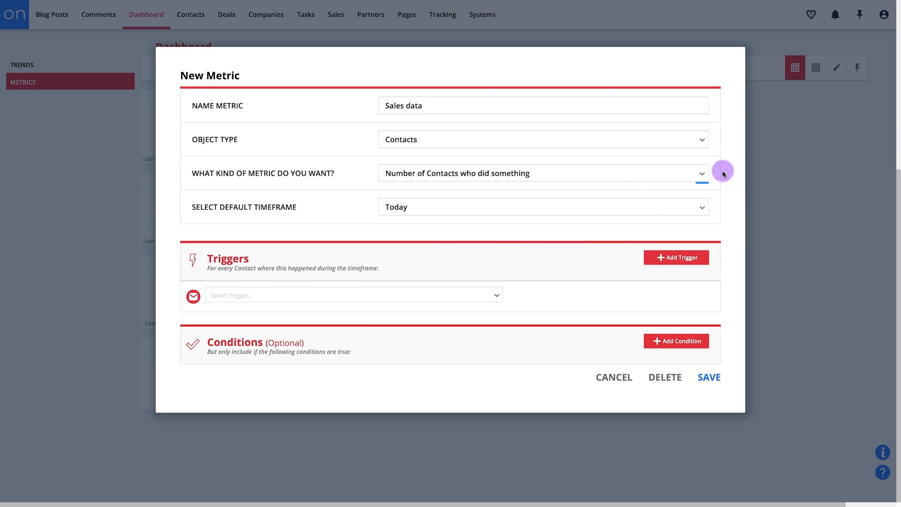
Use the metric kind Number of Contacts who did something and set its trigger to opening the Partner Welcome email.
click(704, 174)
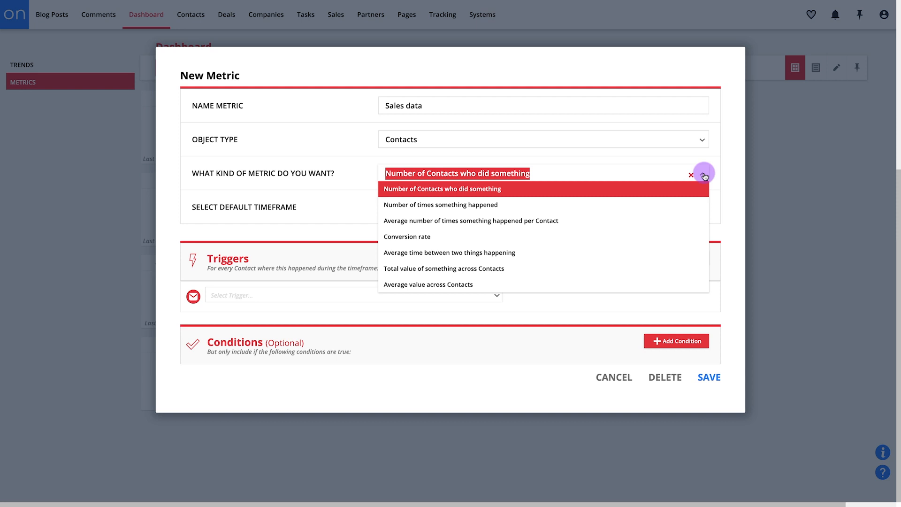
click(626, 184)
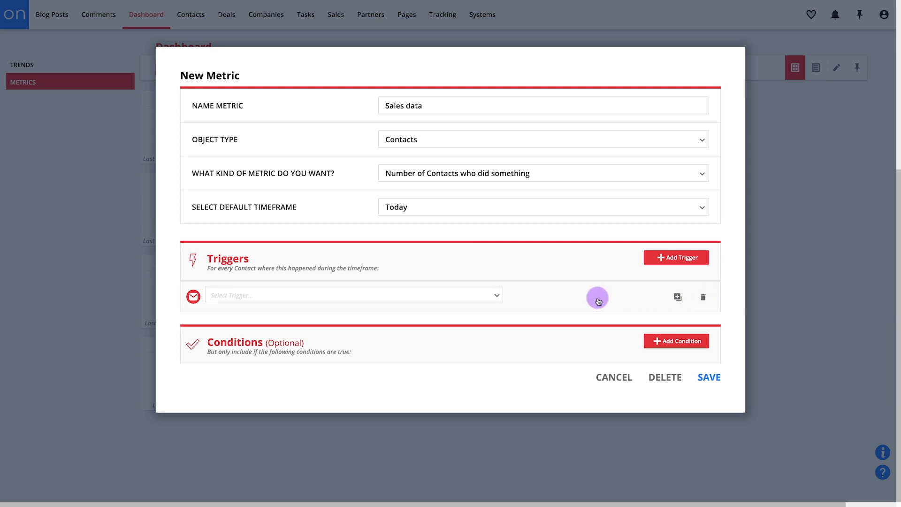
click(472, 302)
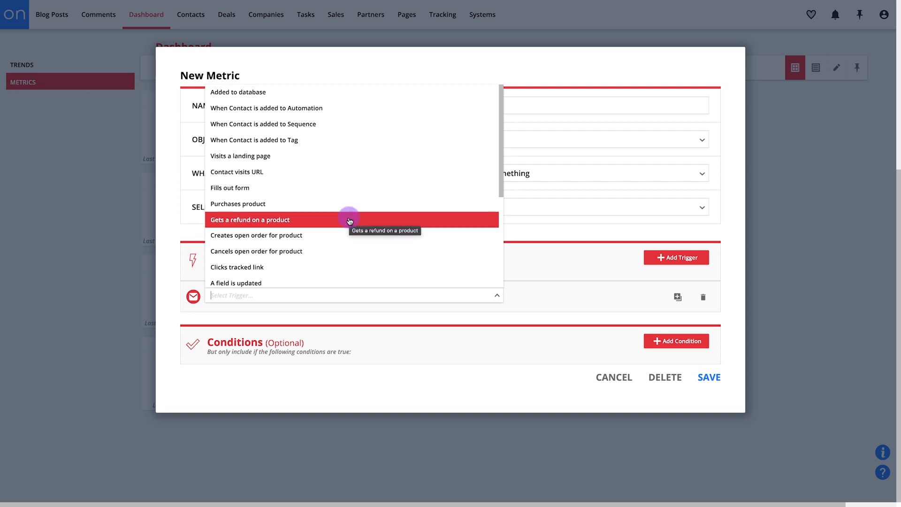
click(603, 259)
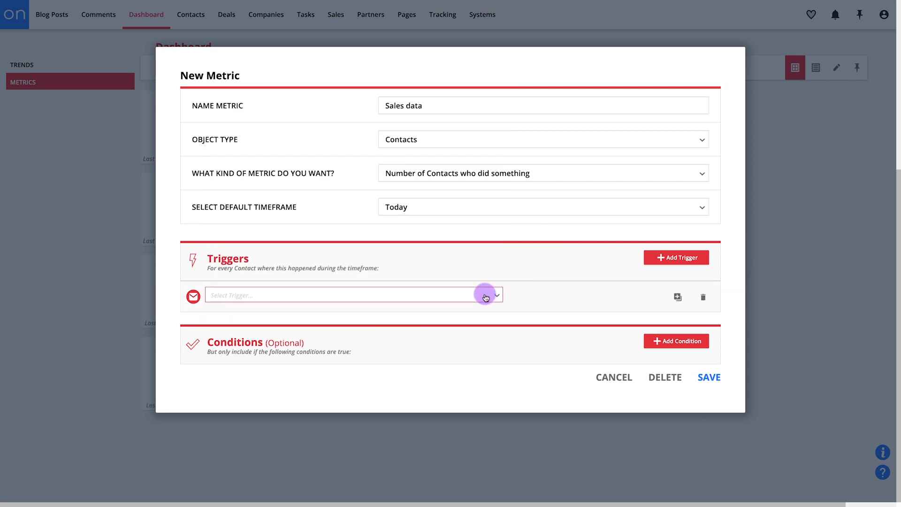
click(486, 297)
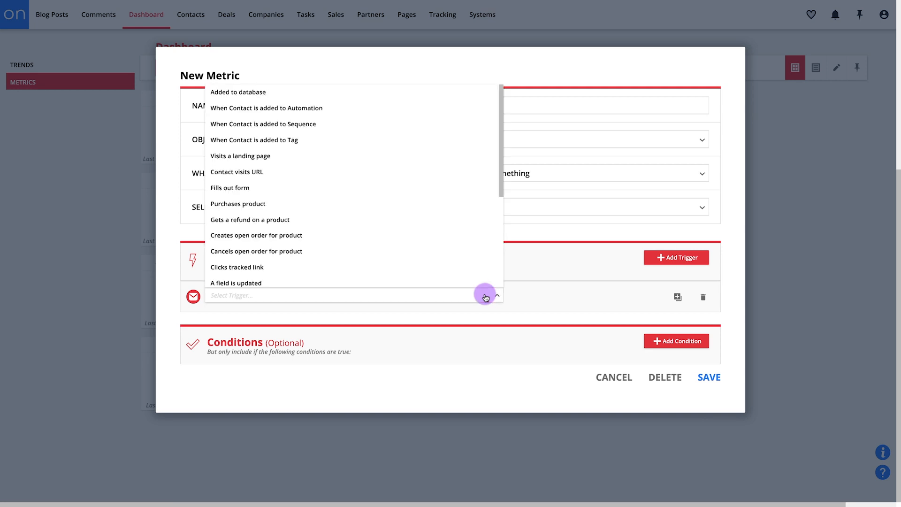
text(open)
click(451, 340)
click(302, 297)
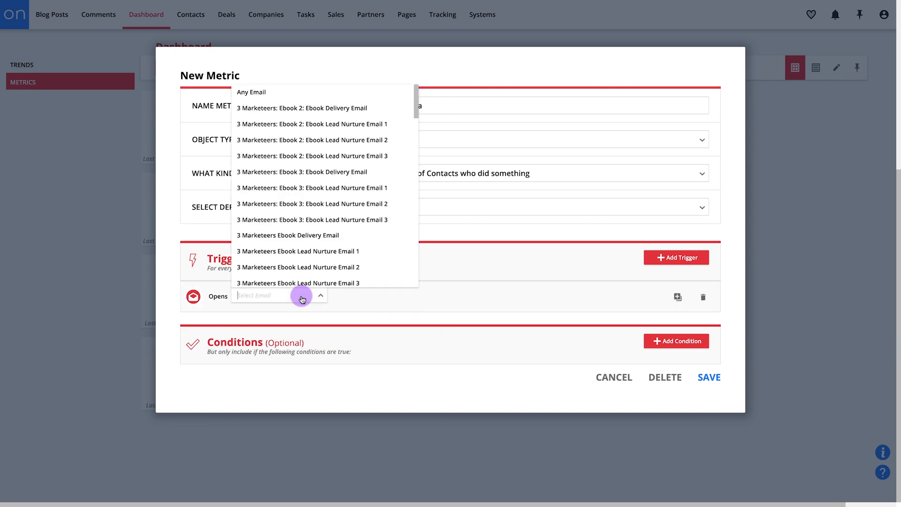
text(wel)
click(263, 320)
Change the metric kind to Number of times something happened, triggered by purchases of Slurpees to Burpees Membership.
click(692, 175)
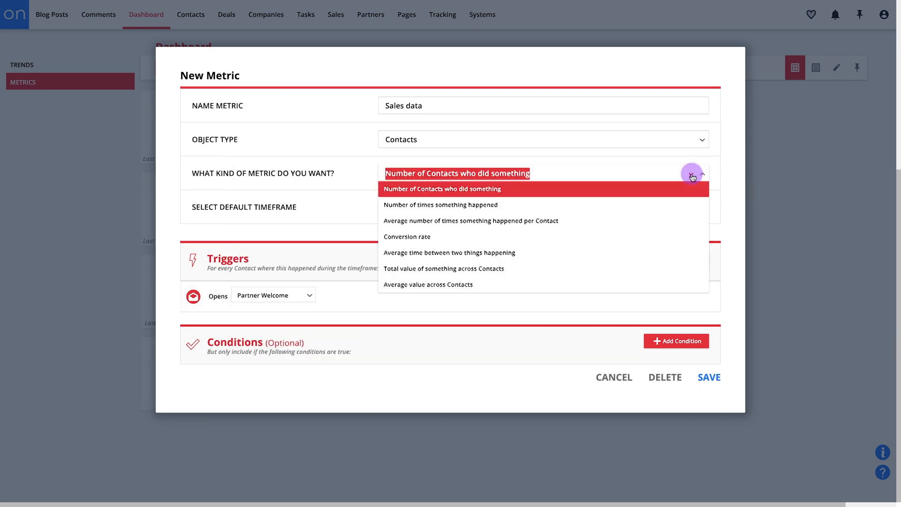
click(599, 207)
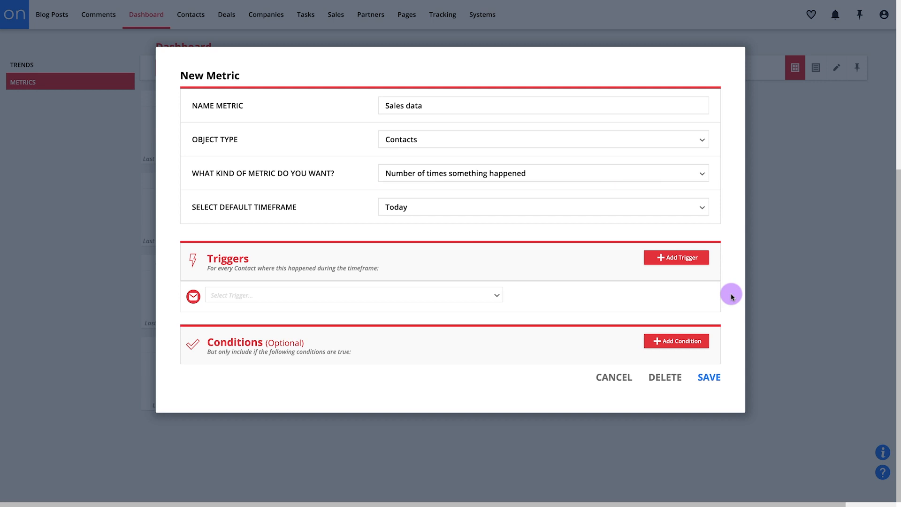
click(492, 296)
text(pur)
click(453, 308)
click(307, 296)
text(slur)
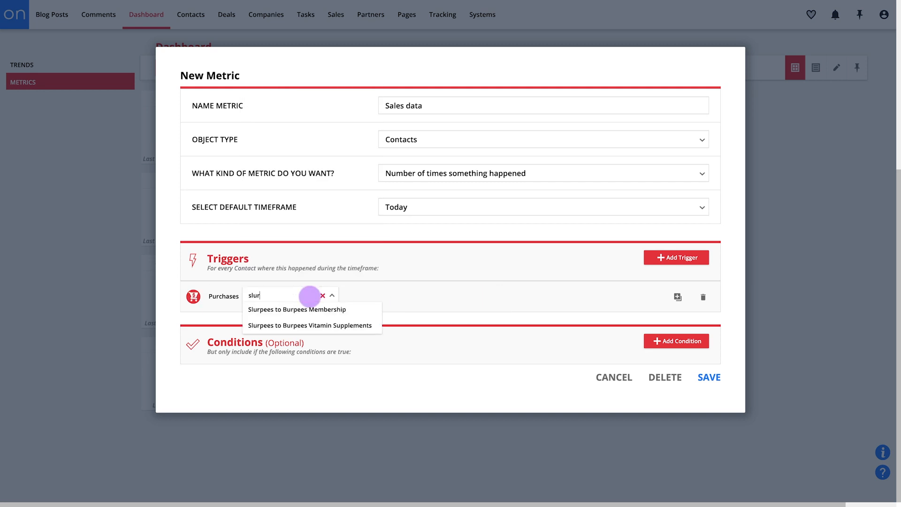
click(312, 308)
Change the metric kind to Average number of times something happened per Contact, triggered by purchases of a Slurpees to Burpees product.
click(692, 173)
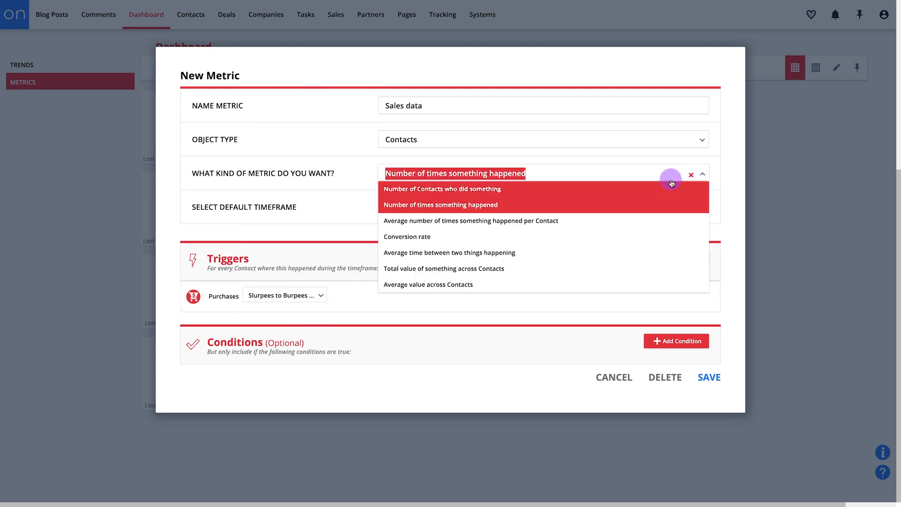
click(600, 223)
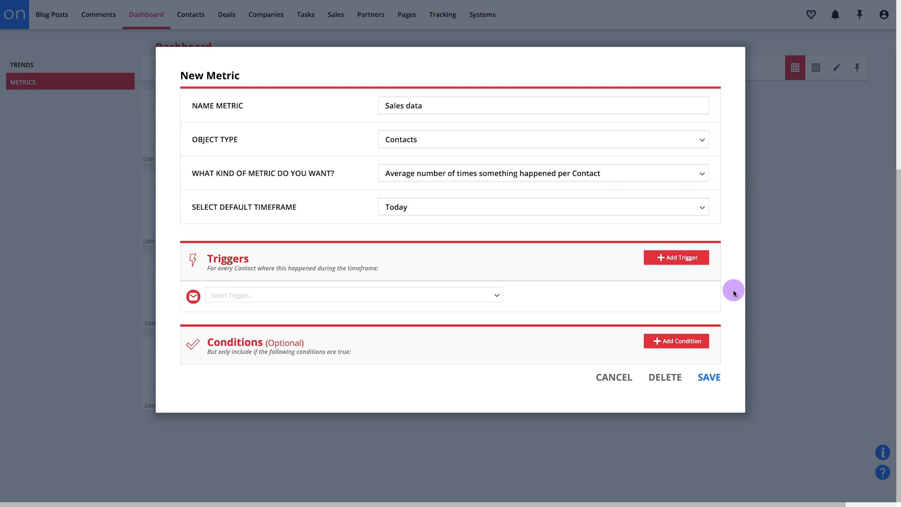
click(491, 297)
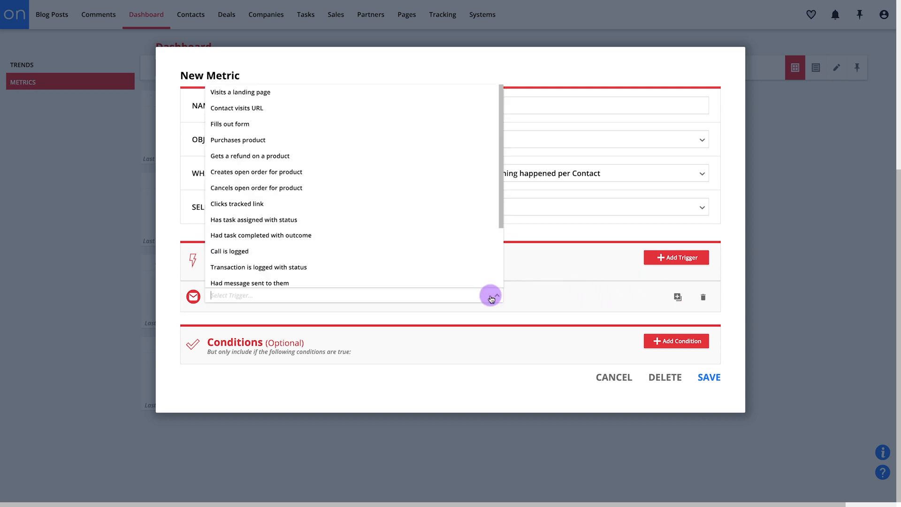
text(pur)
click(451, 306)
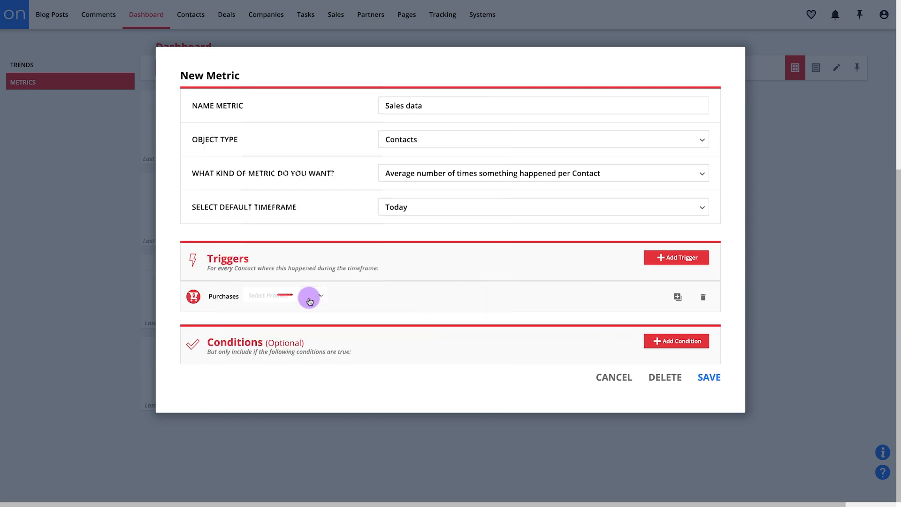
click(310, 301)
click(317, 355)
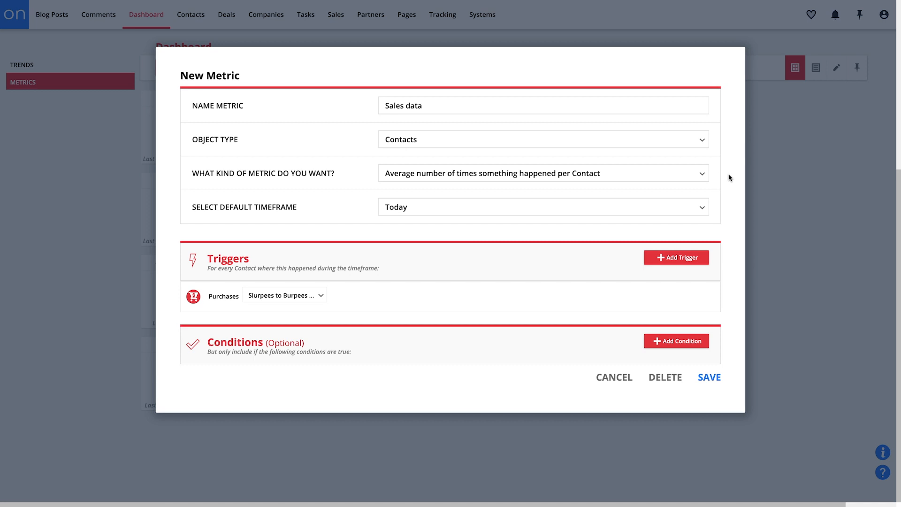
Change the metric kind to Conversion rate and set Event 1 to visiting the Fitness Coach sales landing page.
click(697, 176)
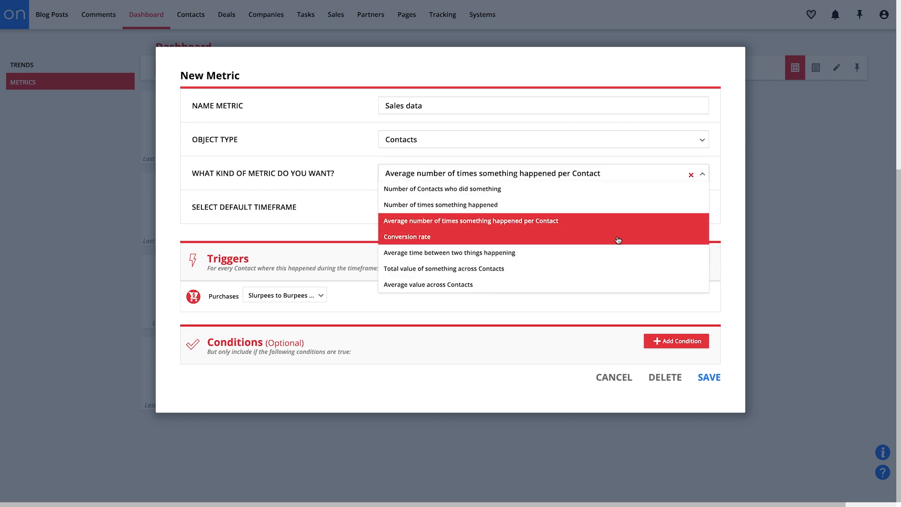
click(619, 238)
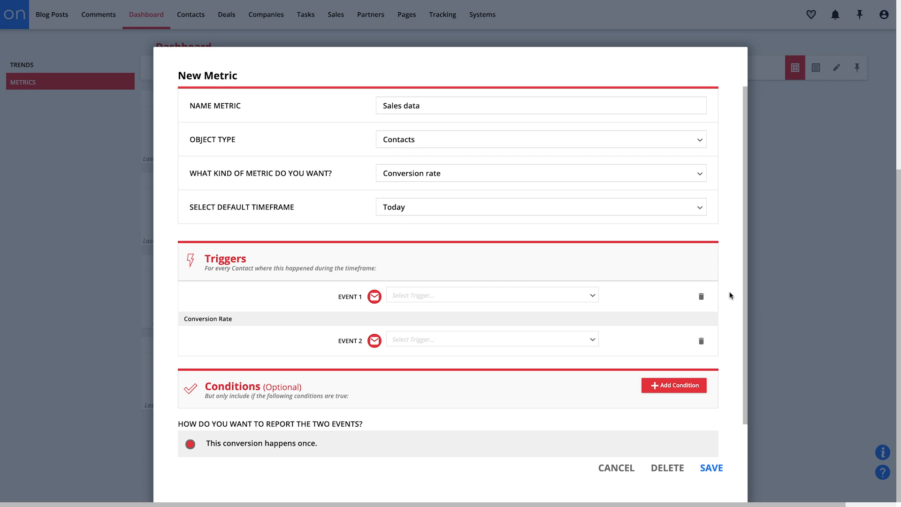
click(592, 295)
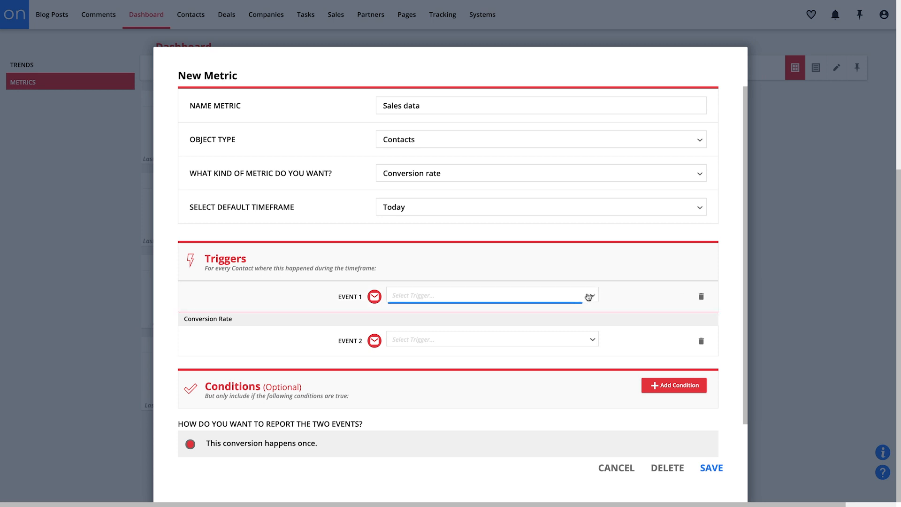
text(visit)
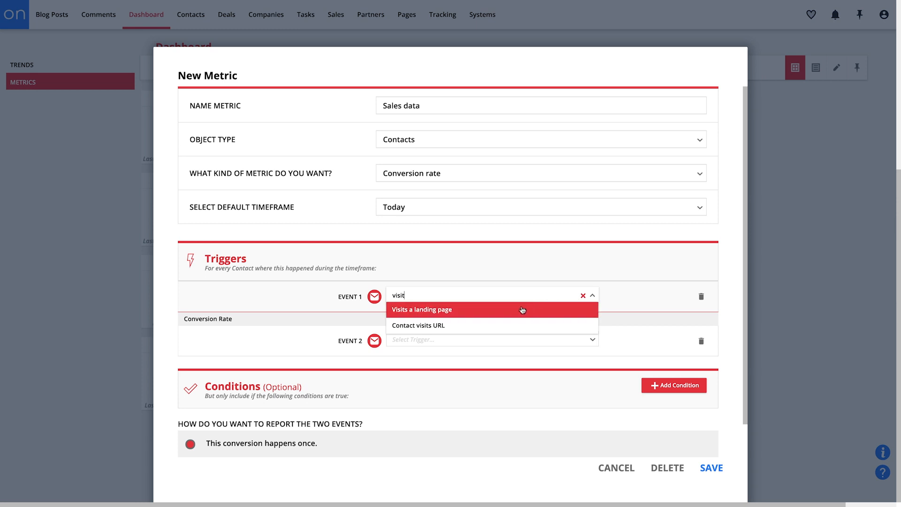
click(524, 309)
Set Event 2 of the conversion rate to purchasing a Slurpees to Burpees product.
click(524, 344)
text(pur)
click(523, 359)
click(503, 346)
click(521, 398)
Change the metric kind to Average time between two things happening and set Event 1 to visiting the Fitness Coach - Sales form landing page.
click(675, 179)
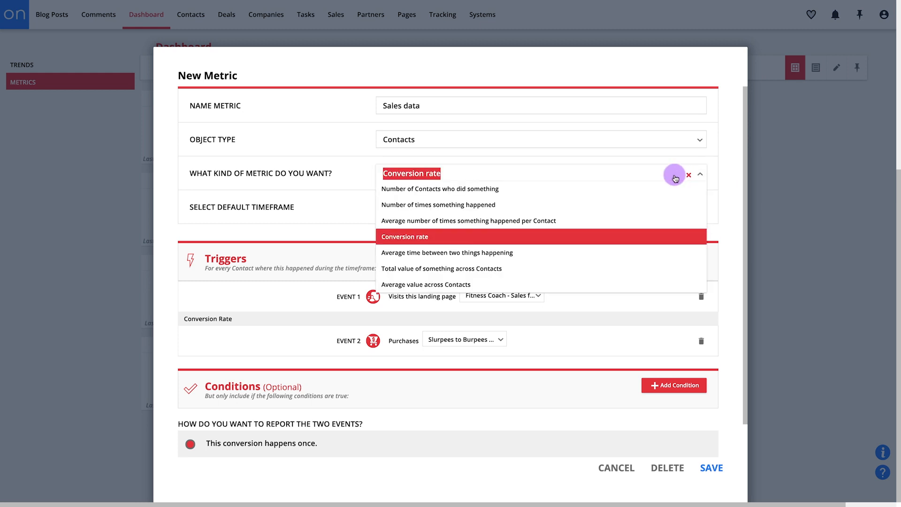
click(593, 254)
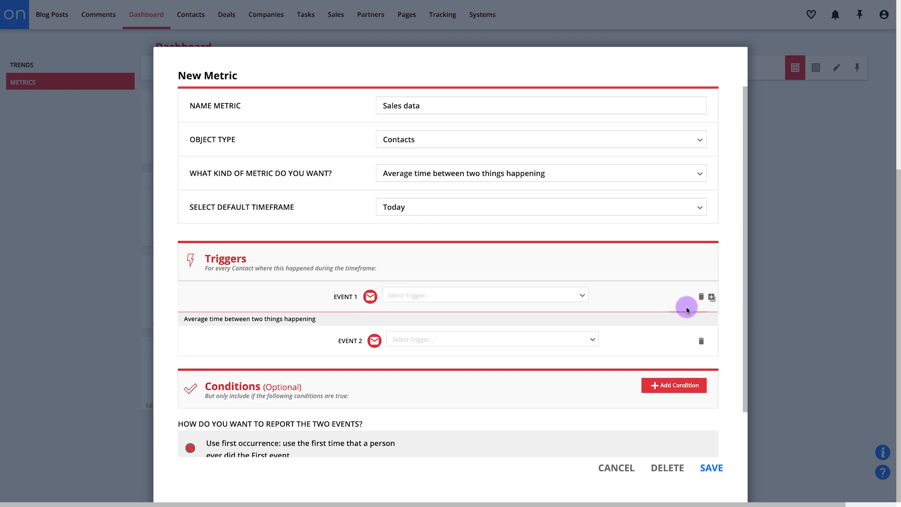
click(554, 296)
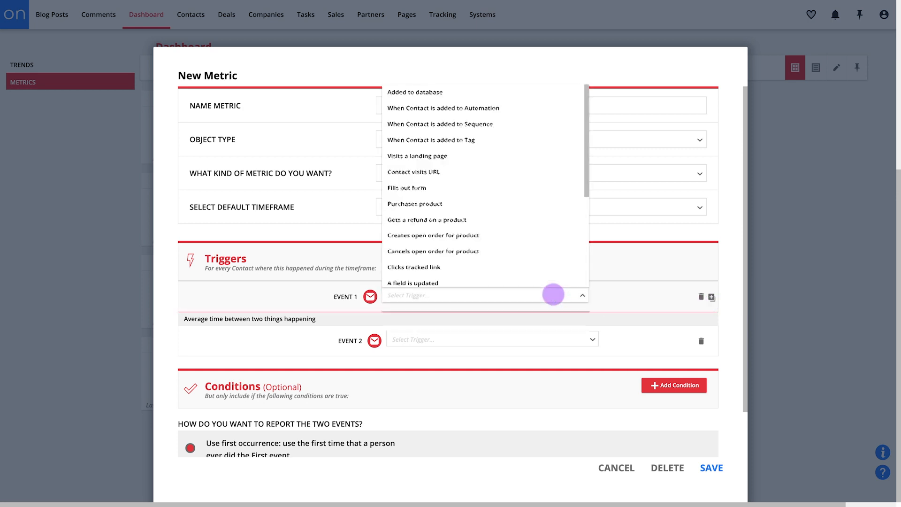
text(visi)
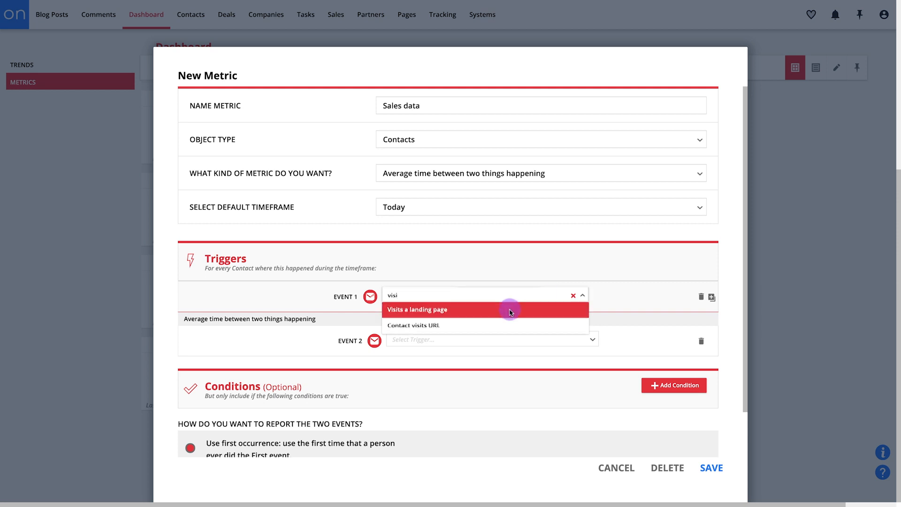
click(510, 309)
click(511, 297)
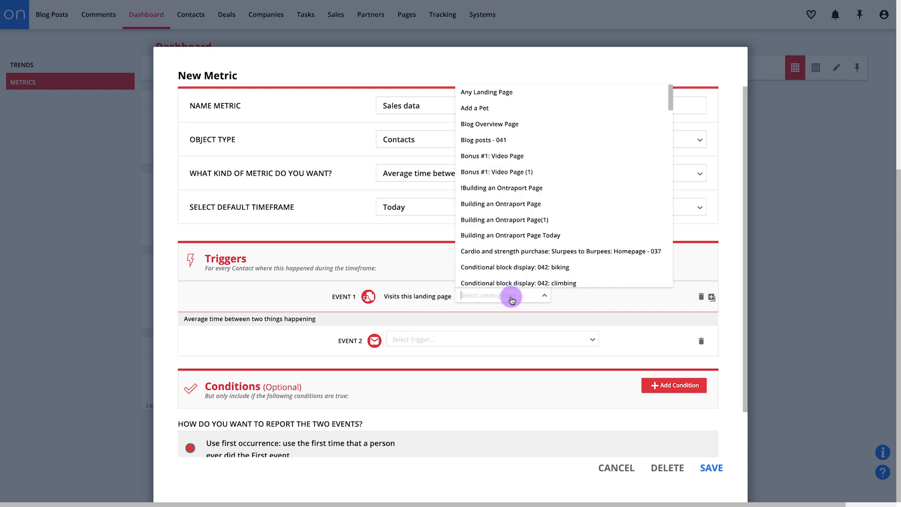
text(sale)
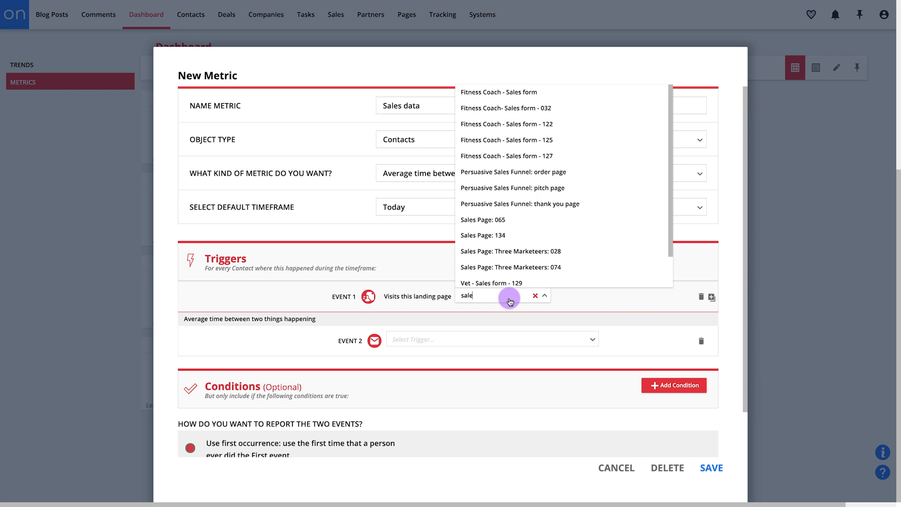
click(544, 92)
Set Event 2 of the average time metric to purchasing the Slurpees to Burpees Membership product.
click(548, 338)
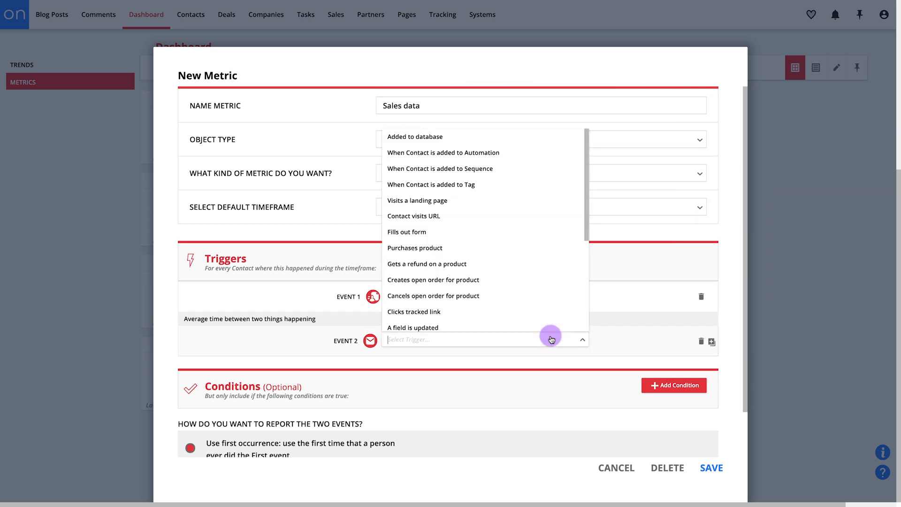
text(pur)
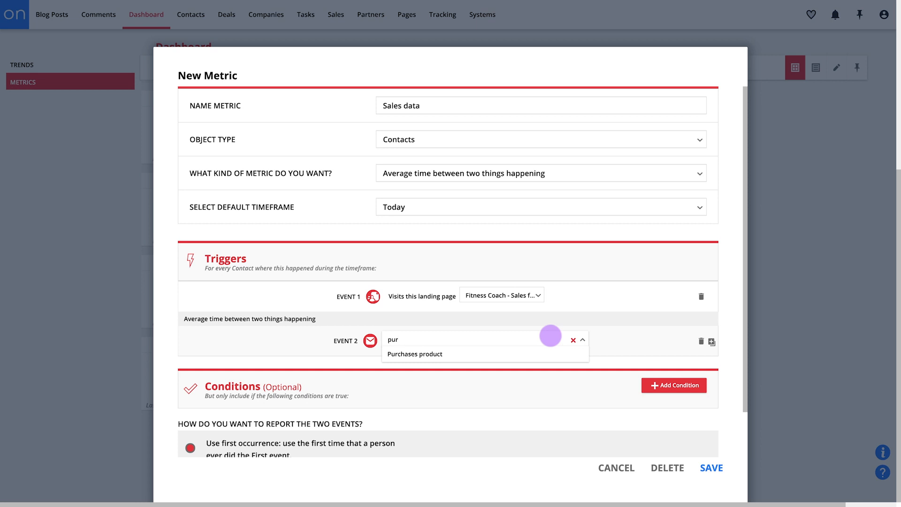
click(547, 354)
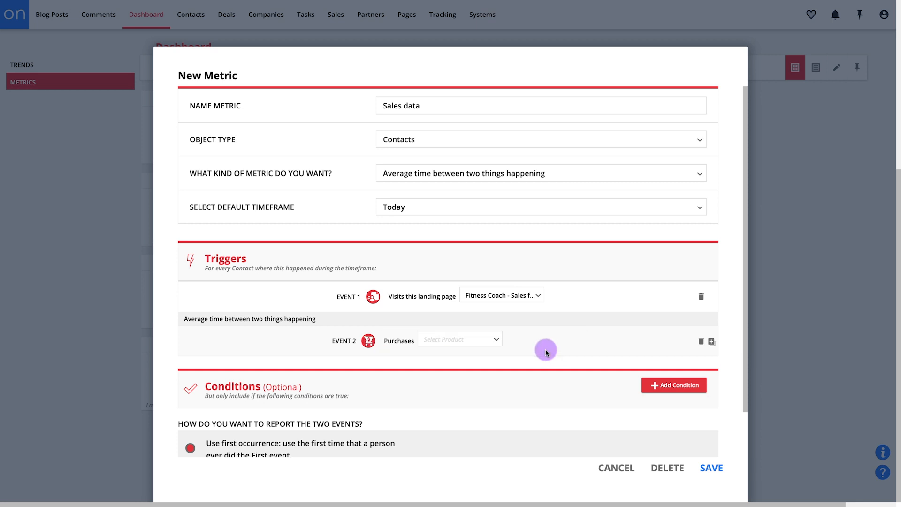
click(479, 342)
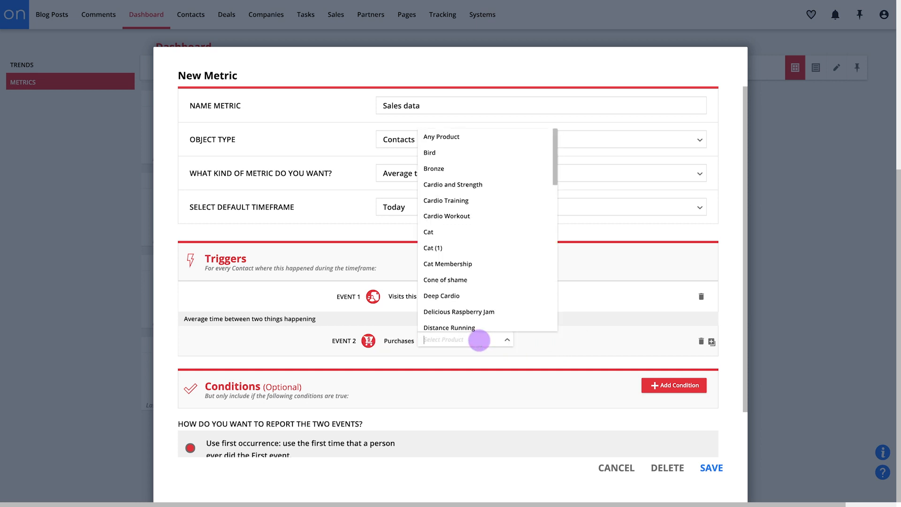
text(mem)
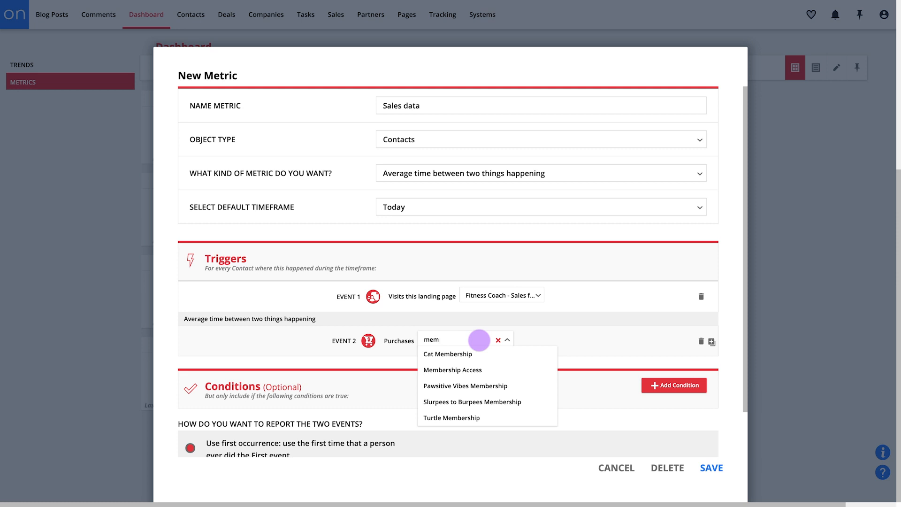
click(510, 401)
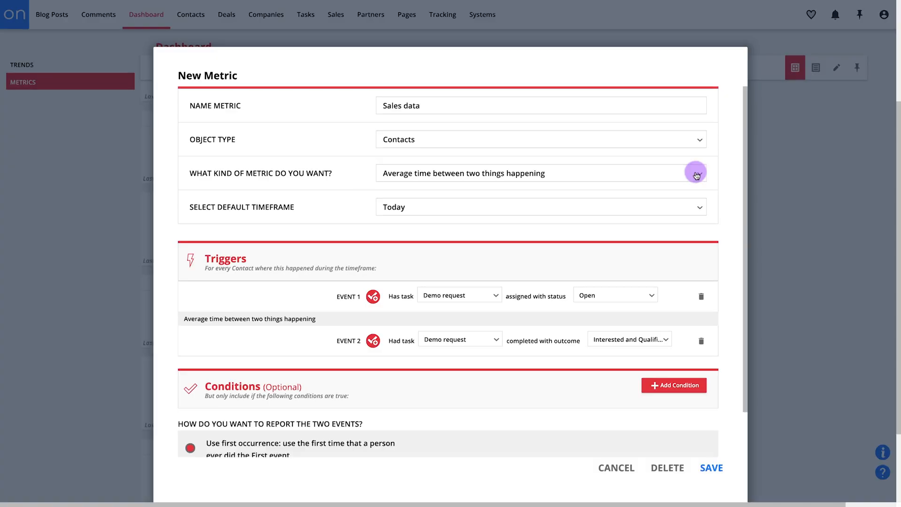
Change the metric kind to Total value of something across Contacts, triggered by Total $ of transactions by status with status Void.
click(695, 171)
click(575, 270)
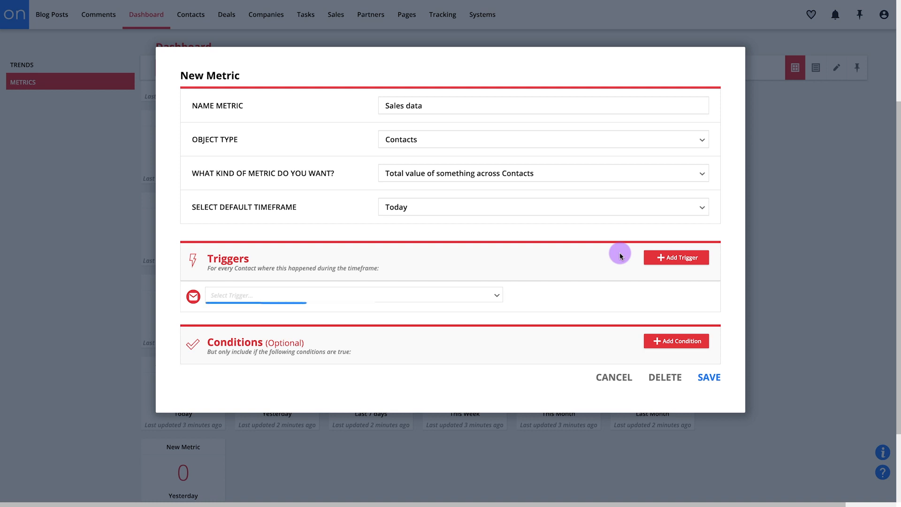
click(494, 296)
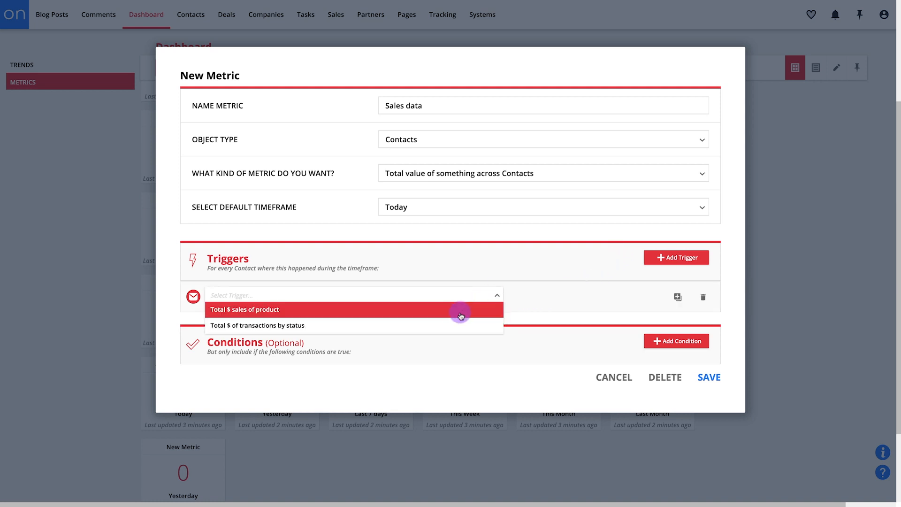
click(459, 325)
click(333, 299)
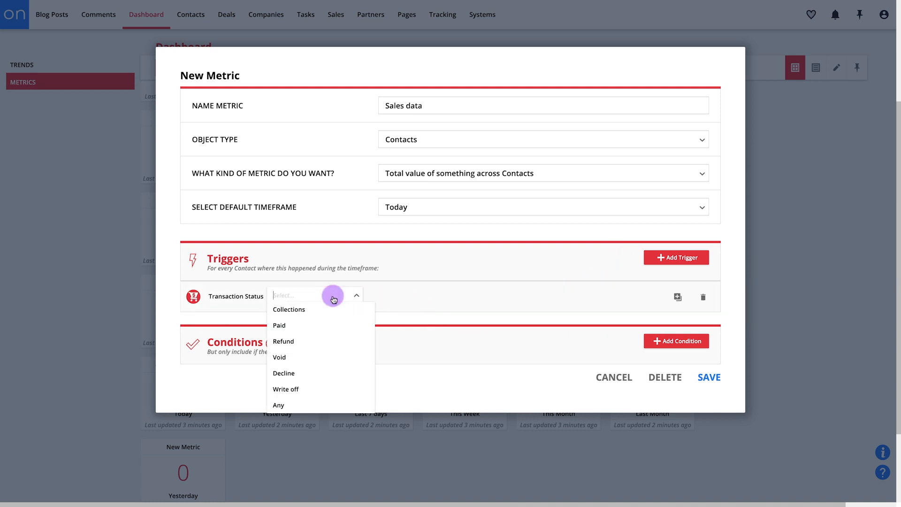
click(328, 356)
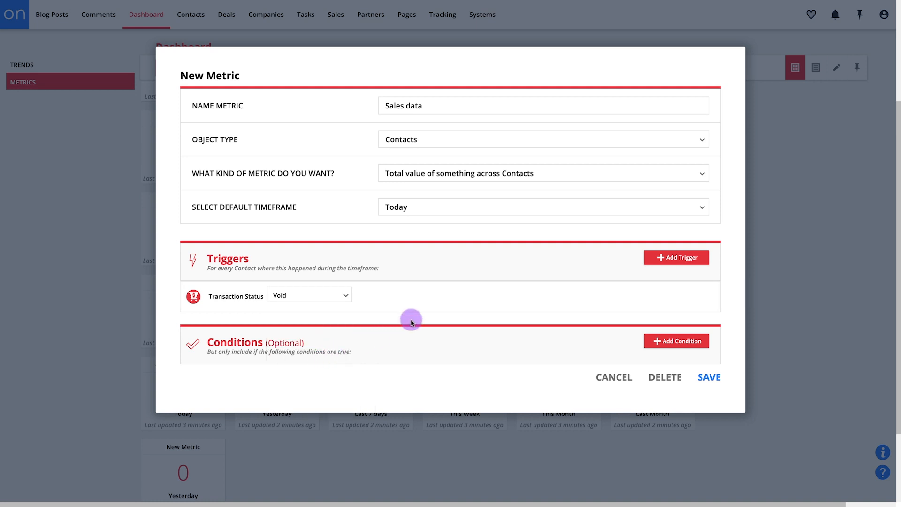
mouse_move(467, 305)
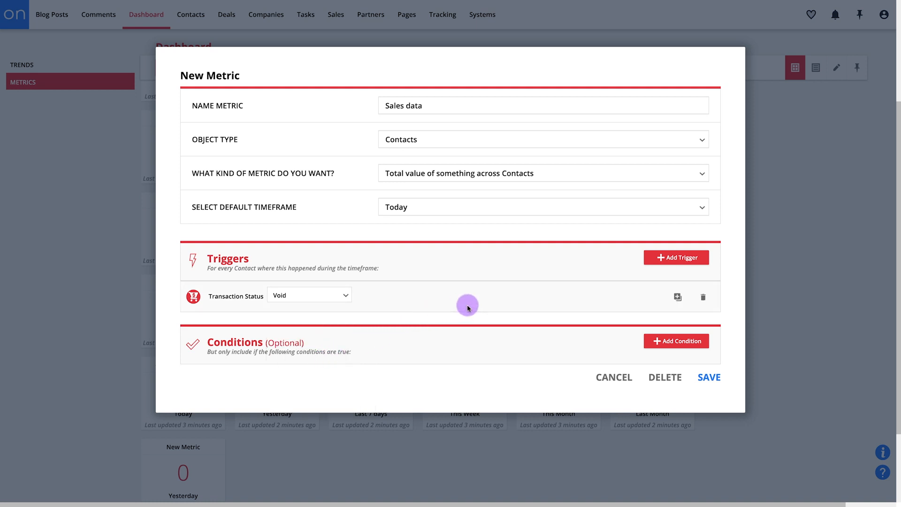
Delete the Void transaction status trigger and review the trigger types that can be added for a total value metric.
click(706, 301)
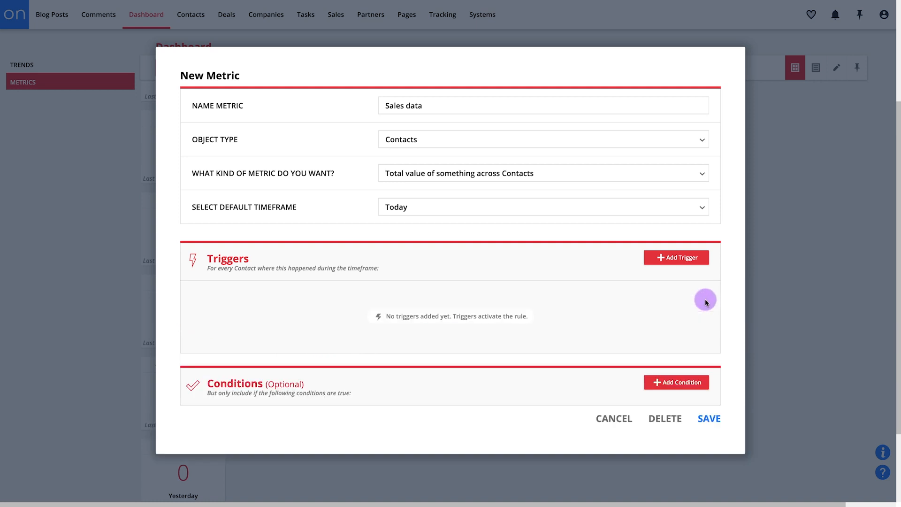
click(693, 257)
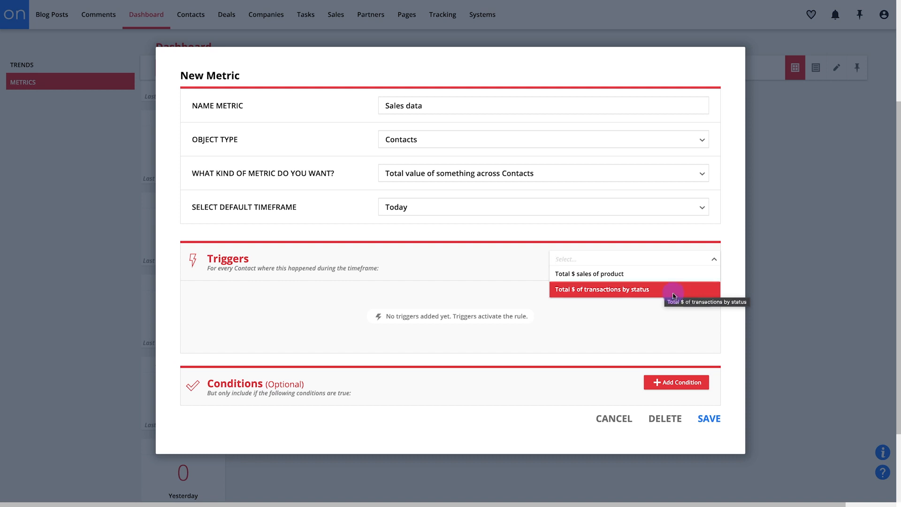
click(734, 321)
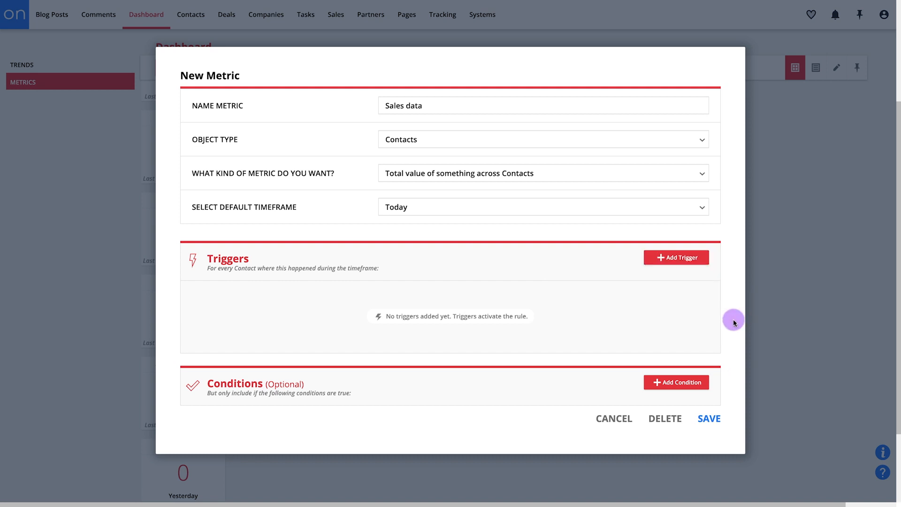
Change the metric kind to Average value across Contacts and open the choices for its empty trigger.
click(691, 177)
click(602, 282)
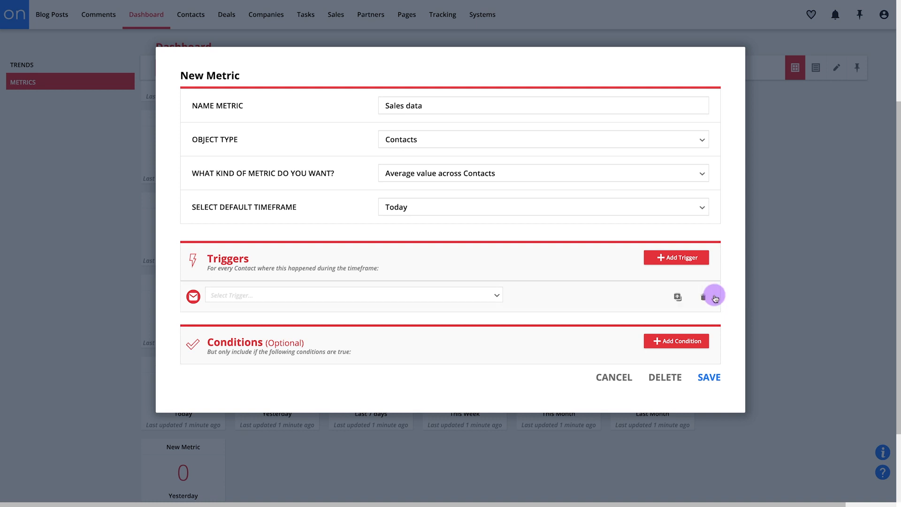
click(497, 297)
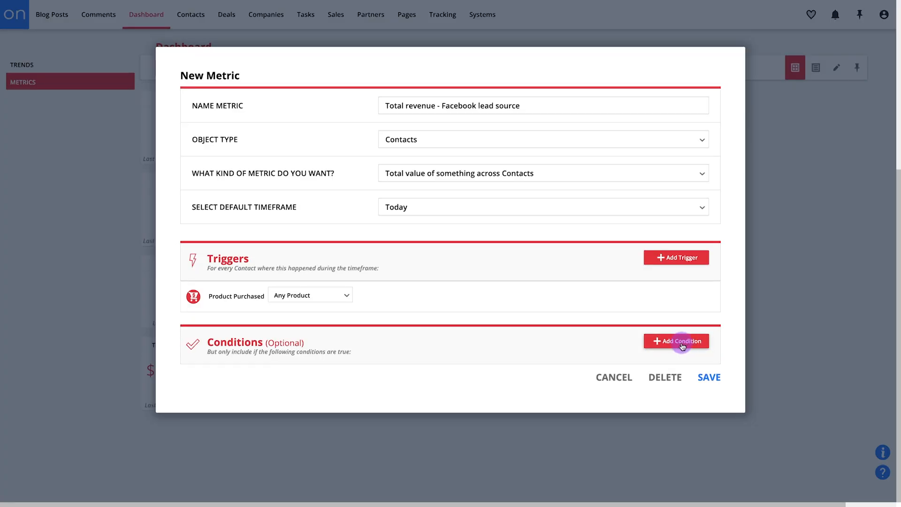
Add a Field is this value condition on Last Lead Source to the Total revenue - Facebook lead source metric.
click(682, 346)
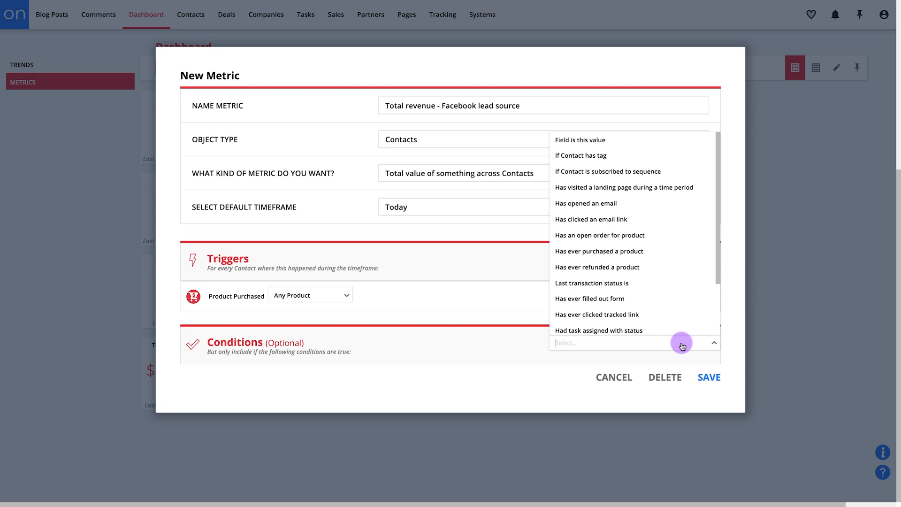
text(fi)
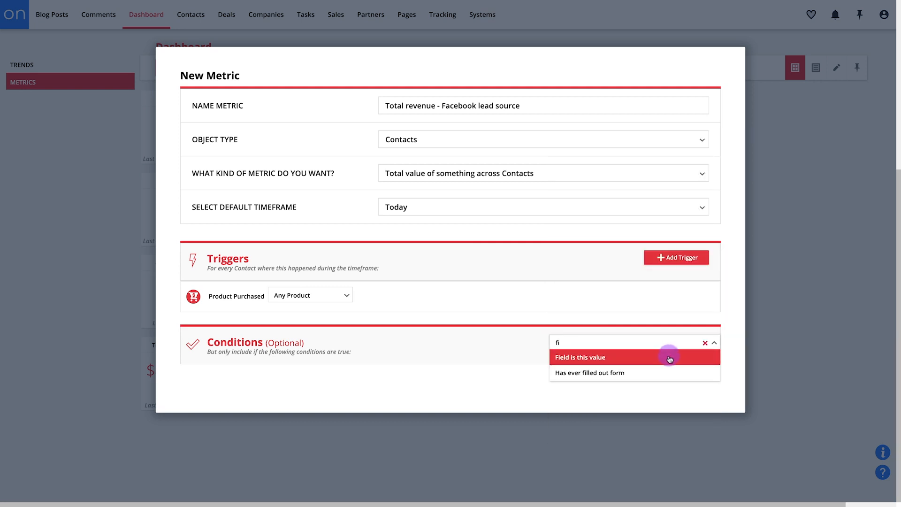
click(666, 357)
click(273, 390)
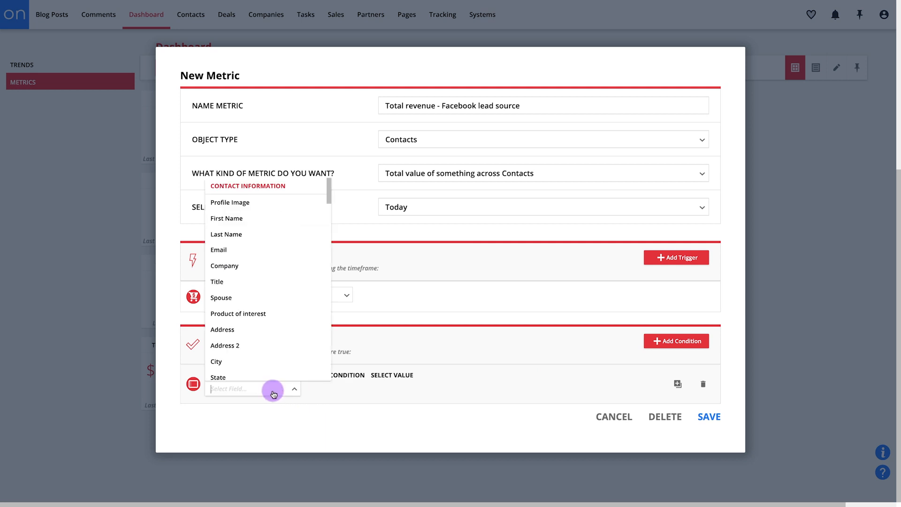
text(lead)
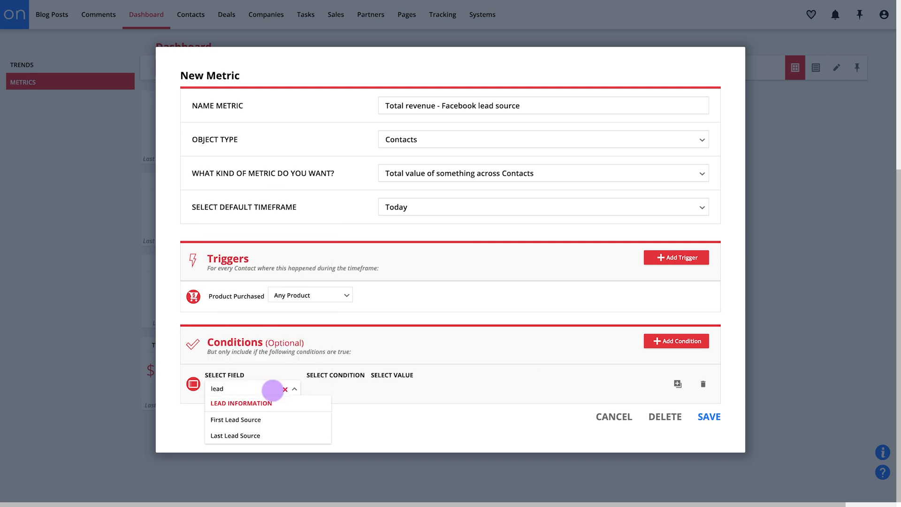
click(277, 436)
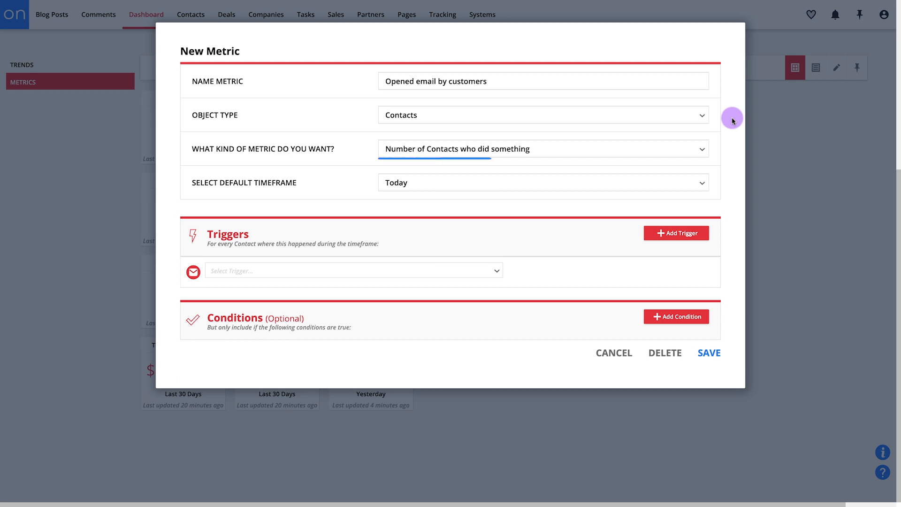
Set the Opened email by customers metric to Number of Contacts who did something, triggered by opening Any Email.
click(695, 153)
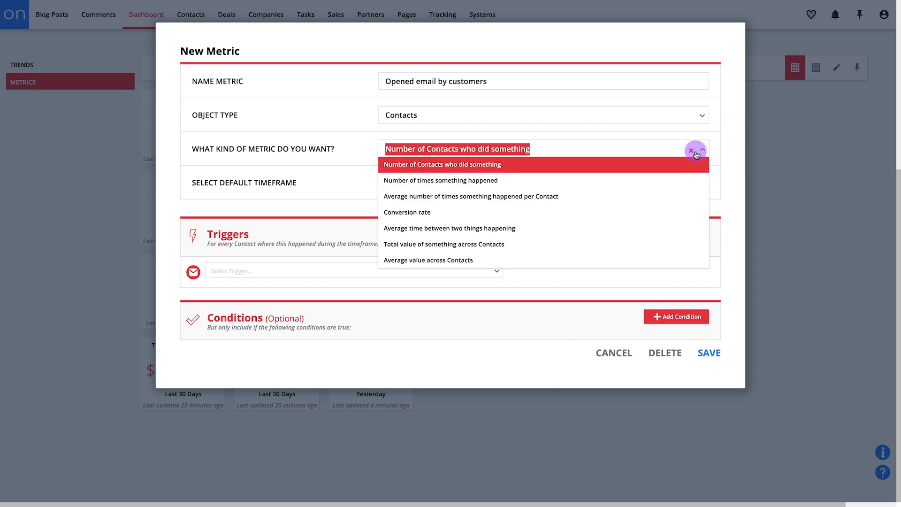
click(670, 166)
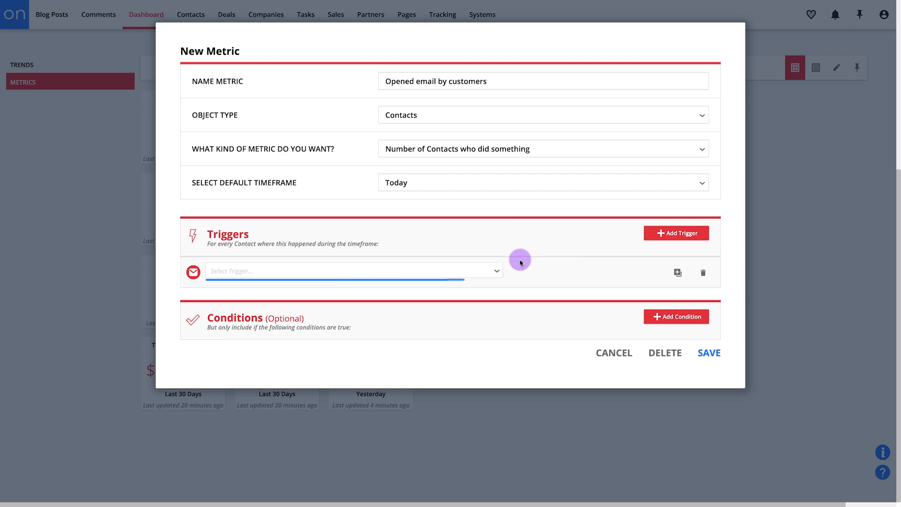
click(488, 271)
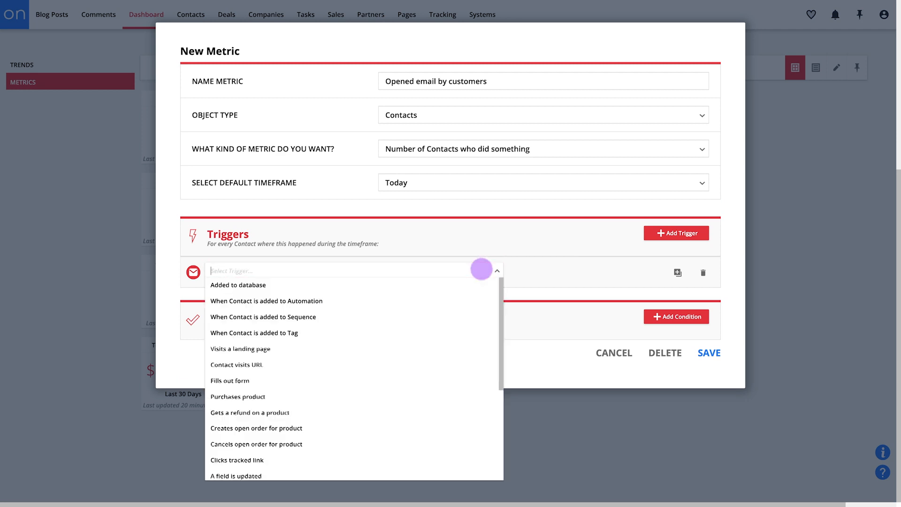
text(open)
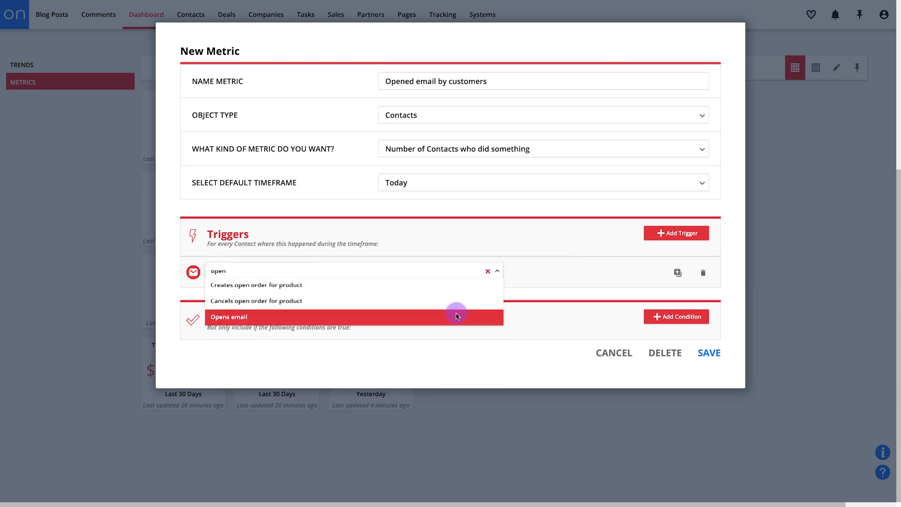
click(458, 315)
click(297, 277)
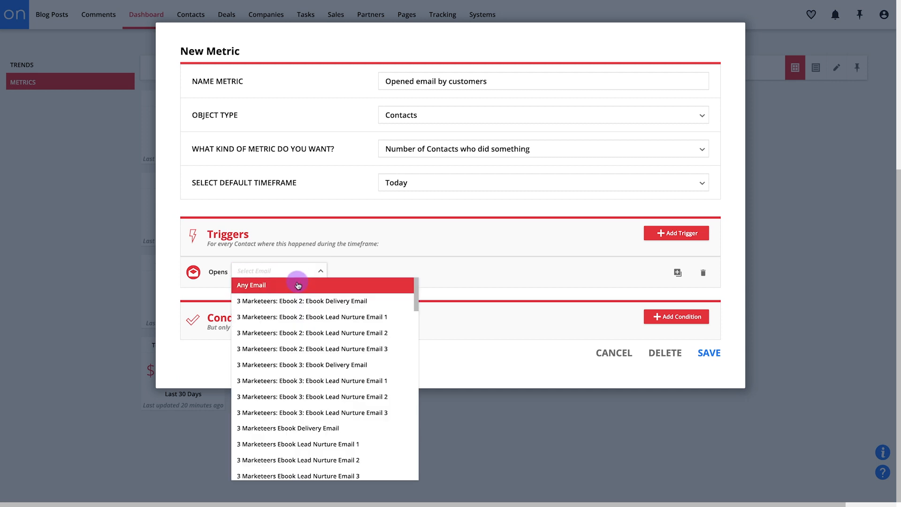
click(299, 285)
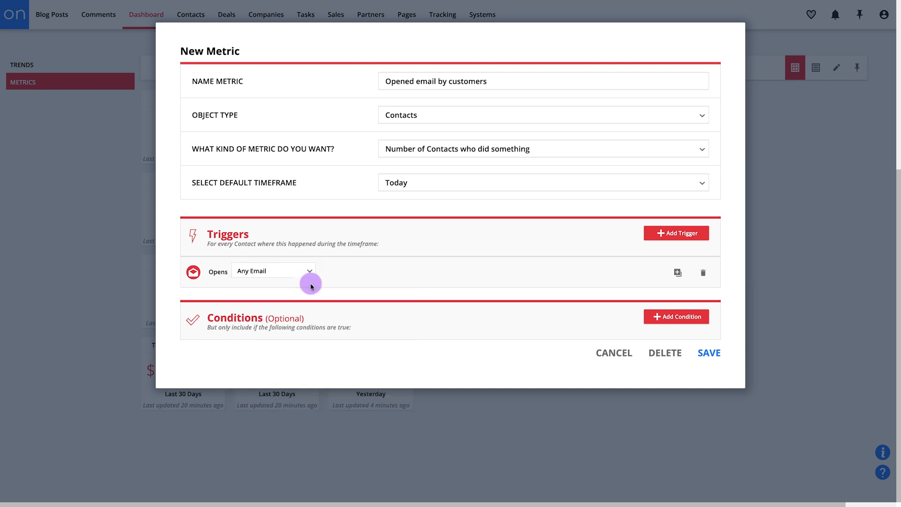
Add an If Contact has tag condition for the has purchased tag to the Opened email by customers metric.
click(651, 321)
text(tag)
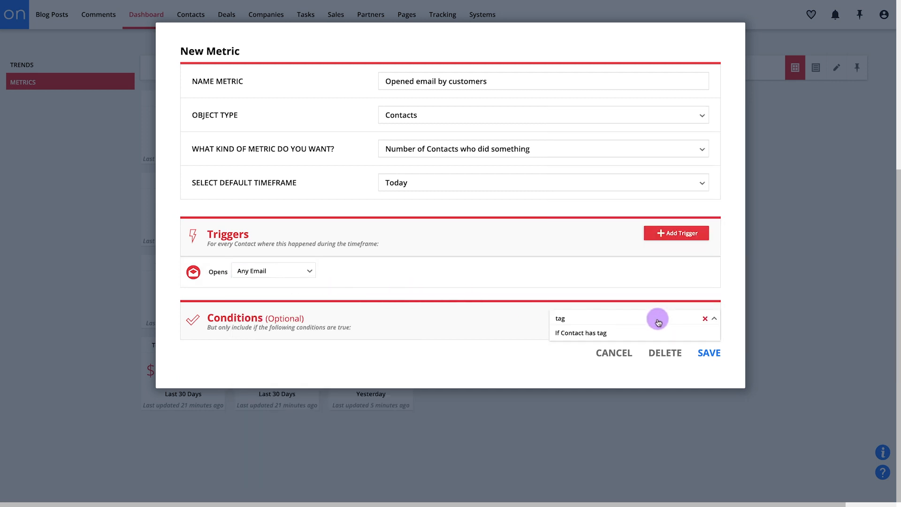
click(639, 335)
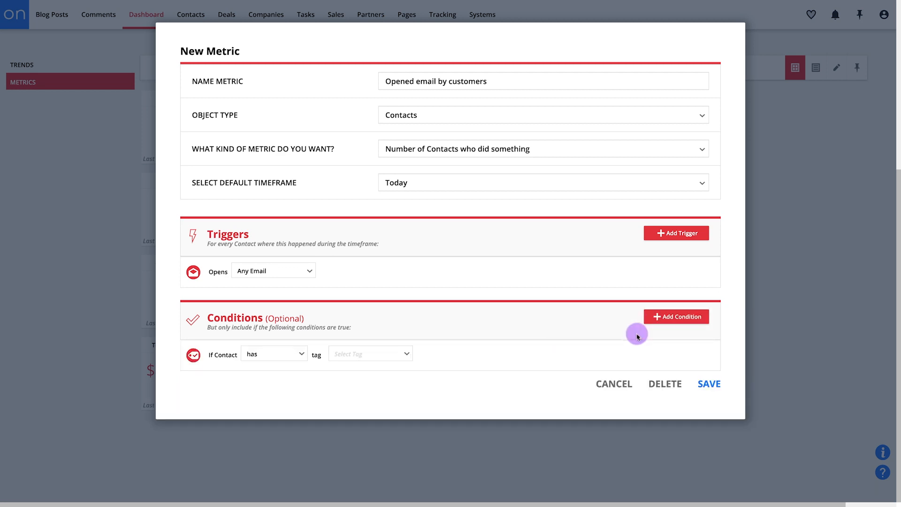
click(376, 359)
text(pur)
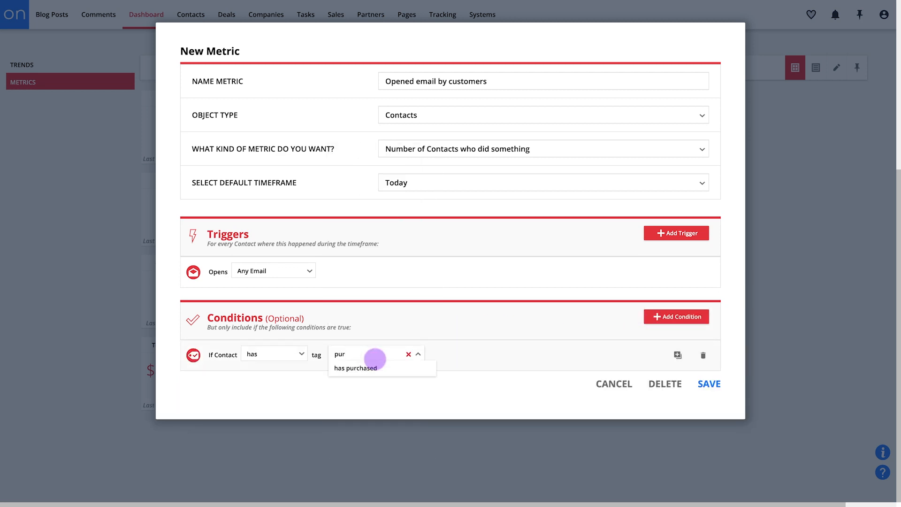
click(380, 368)
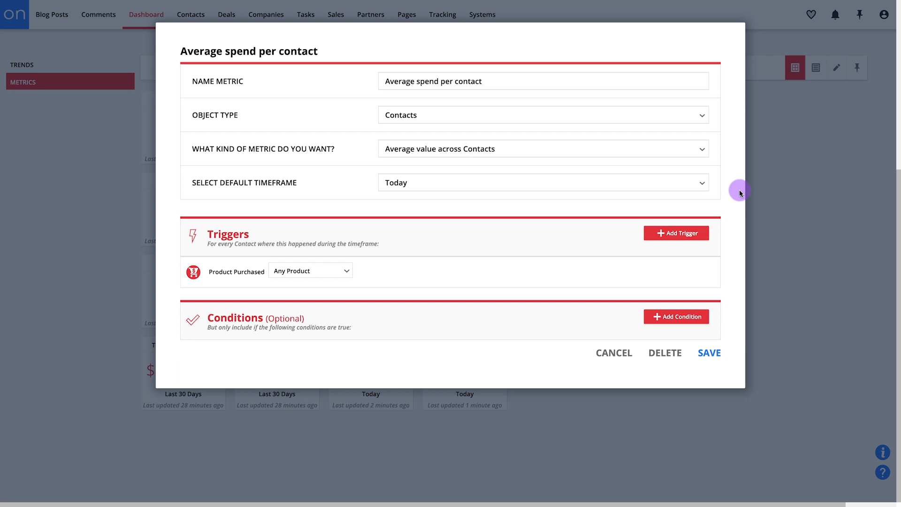
Set the default timeframe of the Average spend per contact metric to Custom Date Range, starting 9/28/2021.
click(703, 188)
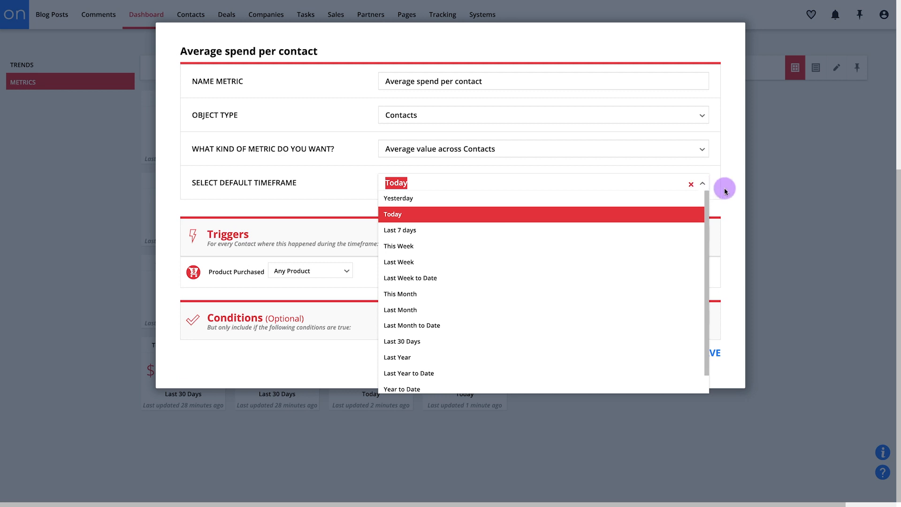
scroll(640, 314, down, 1)
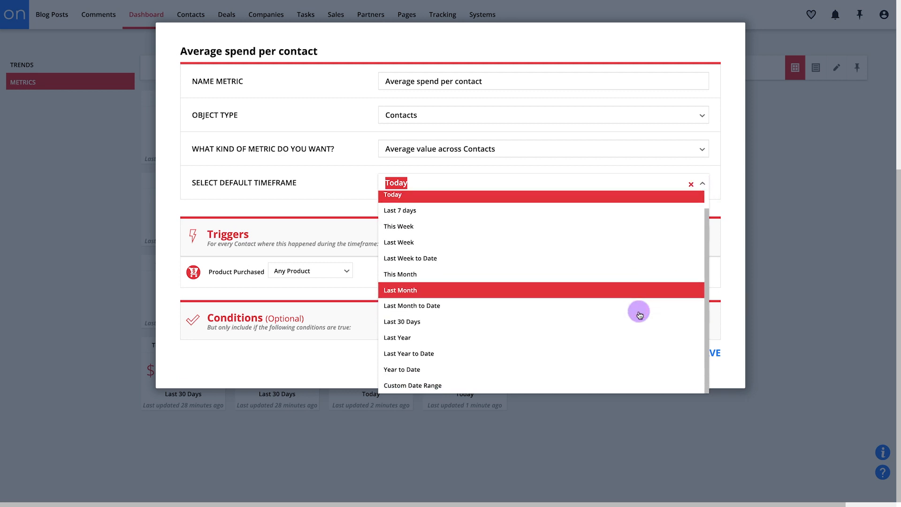
click(464, 386)
click(632, 218)
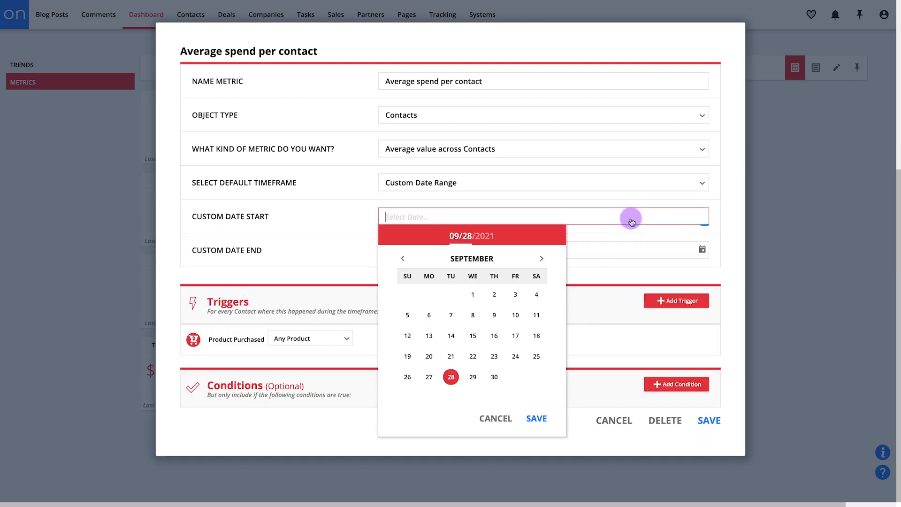
click(451, 379)
click(417, 333)
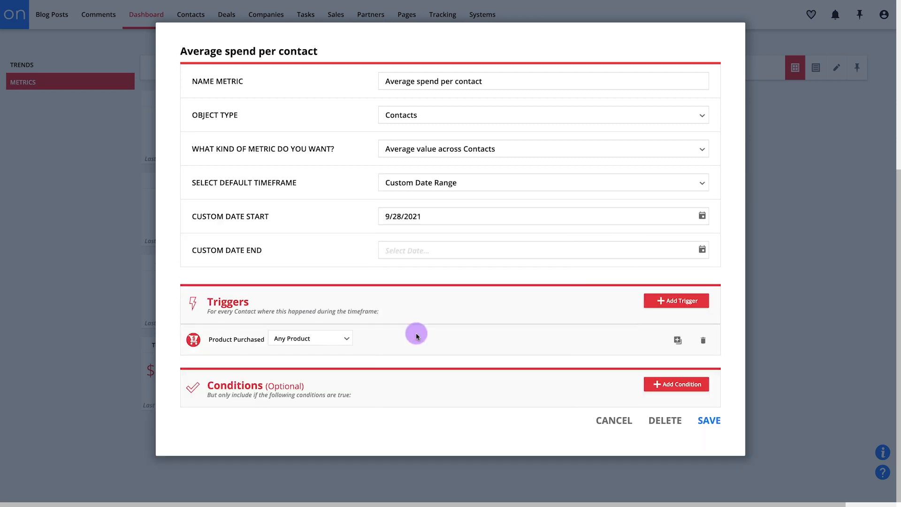
Set the custom date end to 10/30/2021, and cancel editing the Average spend per contact metric.
click(455, 250)
click(540, 293)
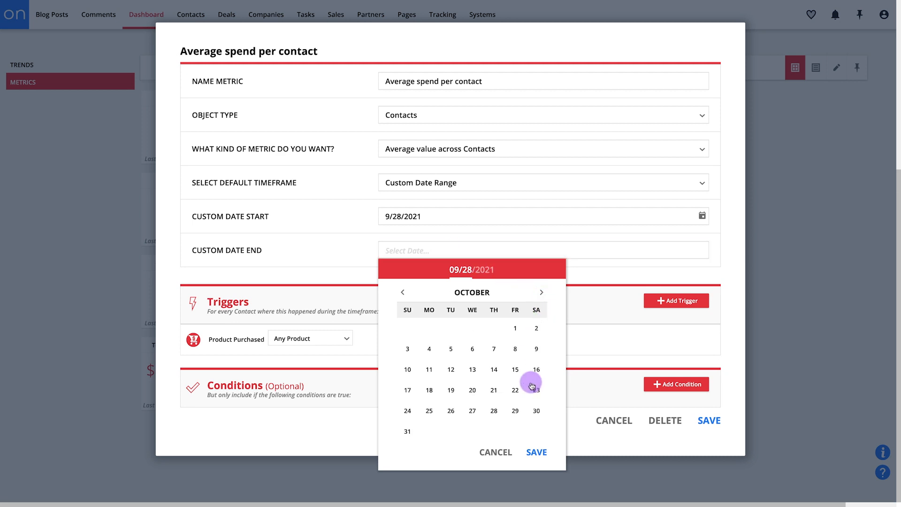
click(535, 411)
click(537, 453)
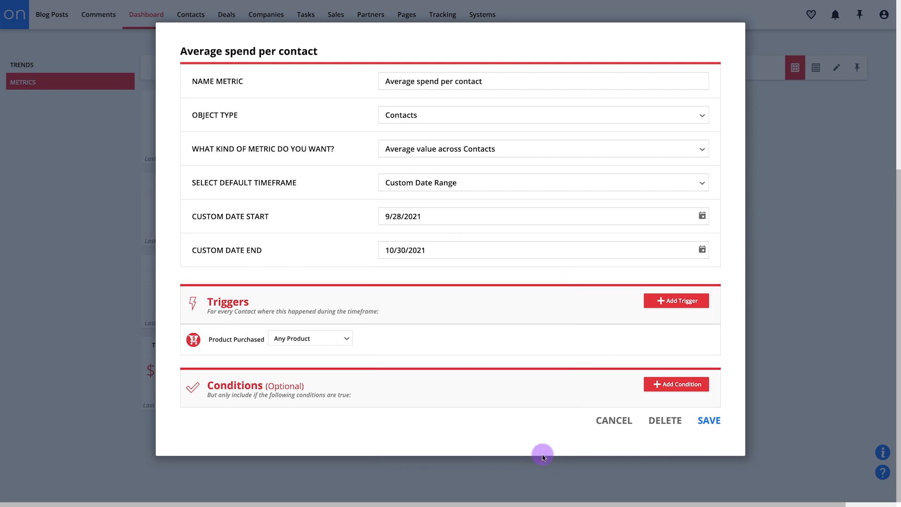
click(613, 420)
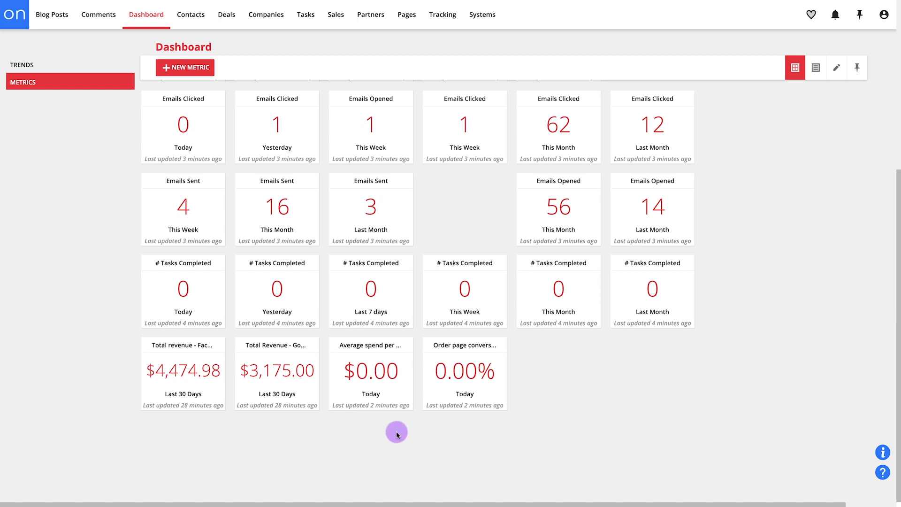
Advance the Average spend per contact and Order page conversion rate metrics to their next timeframes on the dashboard.
click(407, 396)
click(501, 394)
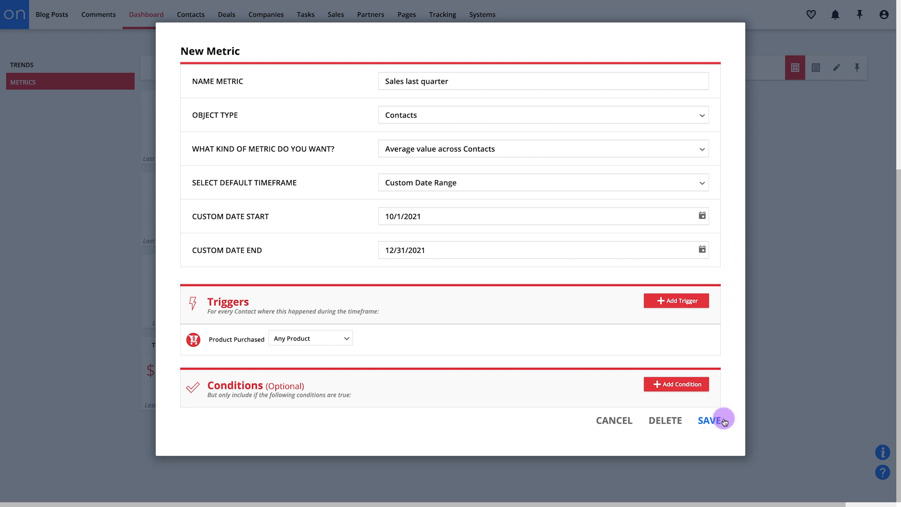
Save the Sales last quarter metric and delete the New Metric that has no triggers from the dashboard.
click(724, 421)
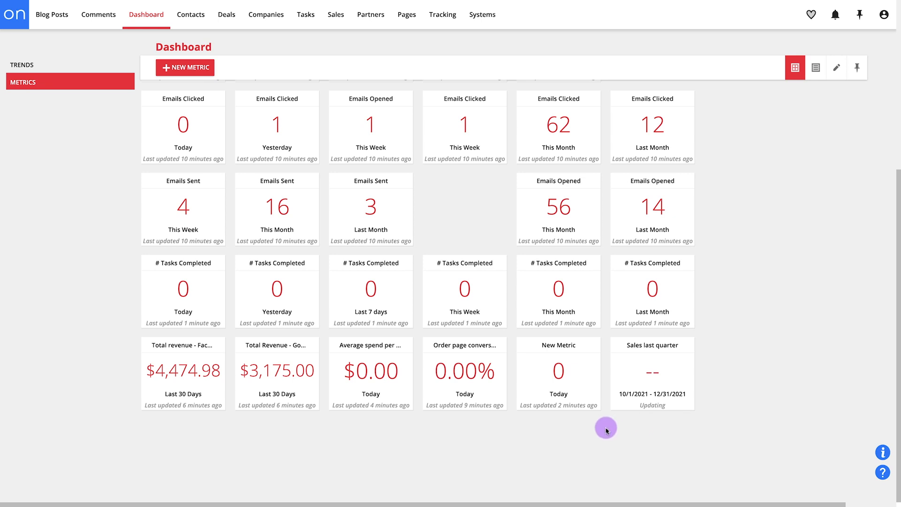
click(595, 346)
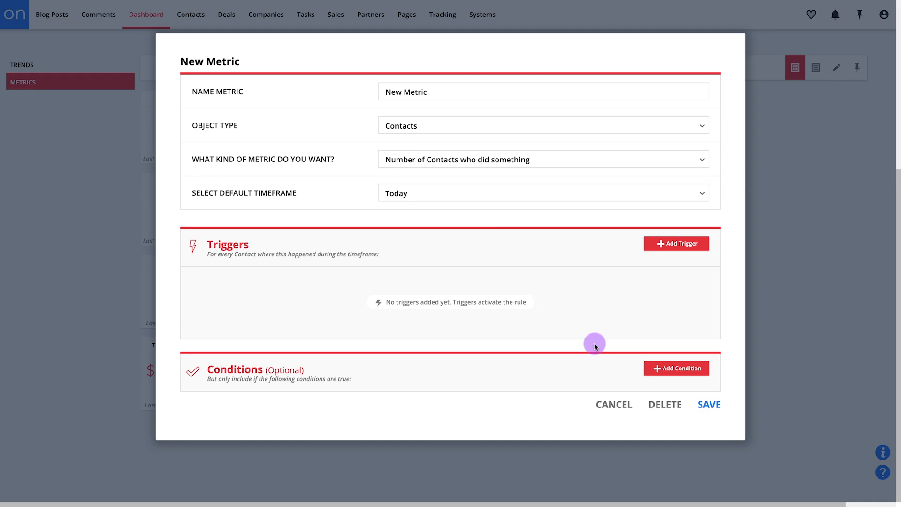
click(661, 403)
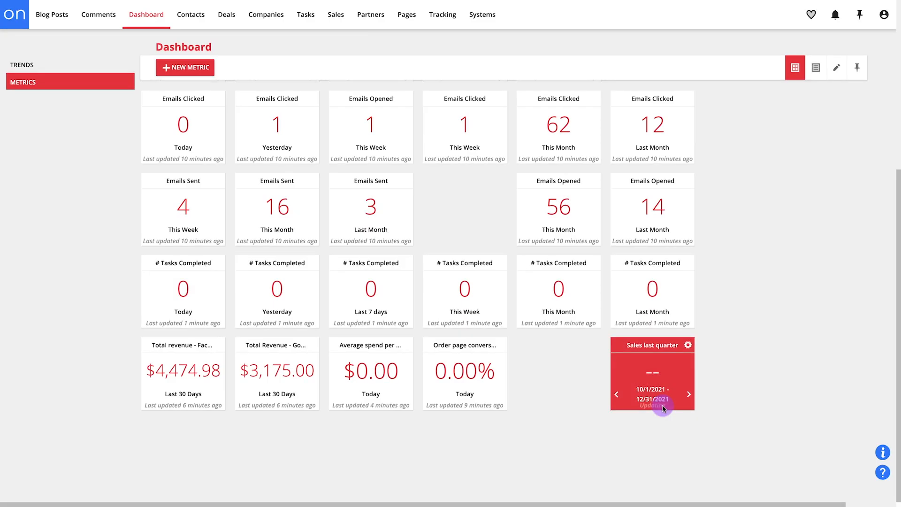
Change the Product Purchased trigger of Sales last quarter to Slurpees to Burpees Membership and save the metric.
click(688, 345)
click(310, 339)
text(mem)
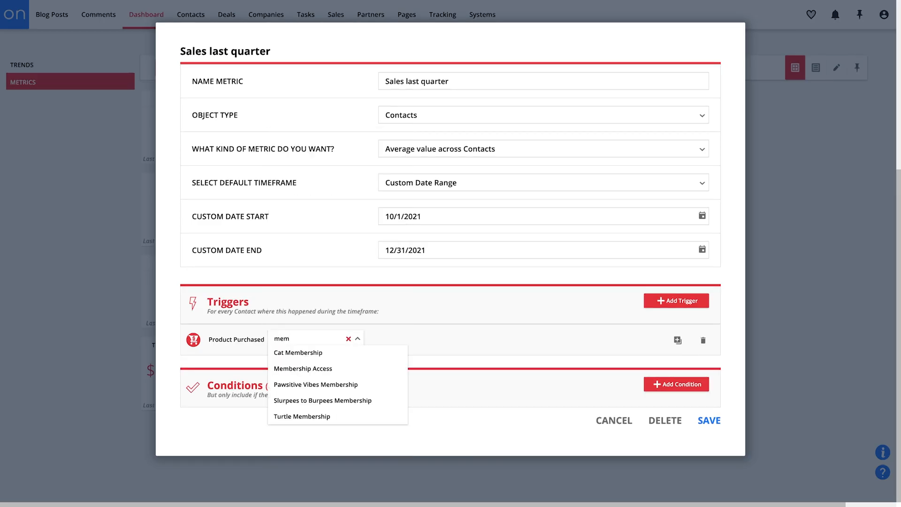
click(361, 401)
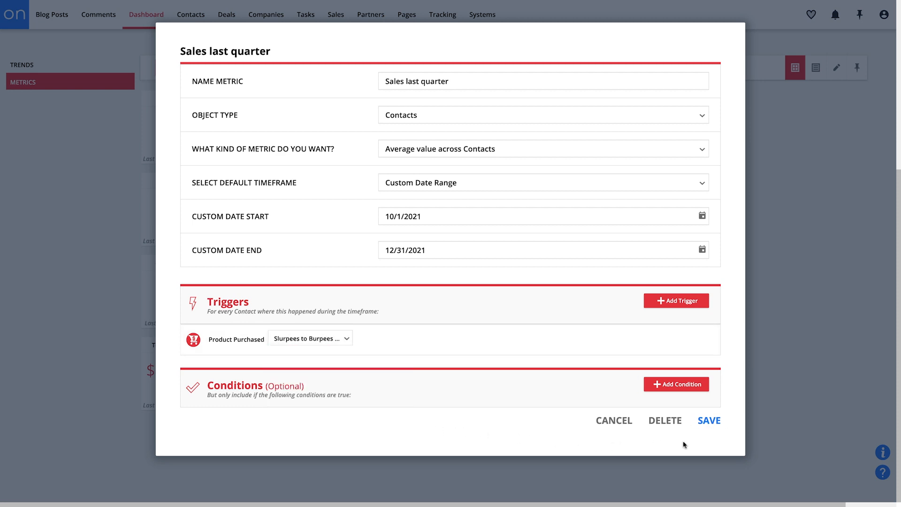
click(707, 423)
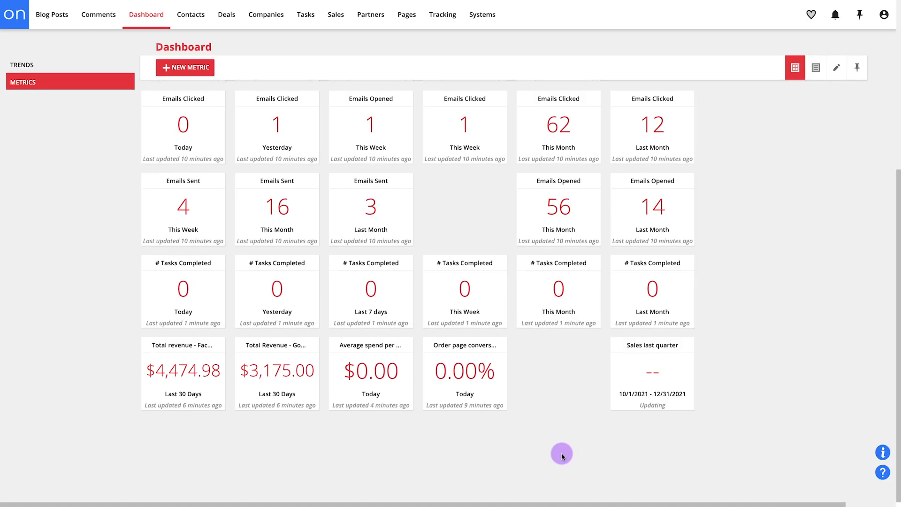
Advance the Order page conversion rate metric through its successive timeframes on the dashboard.
click(501, 396)
click(501, 396)
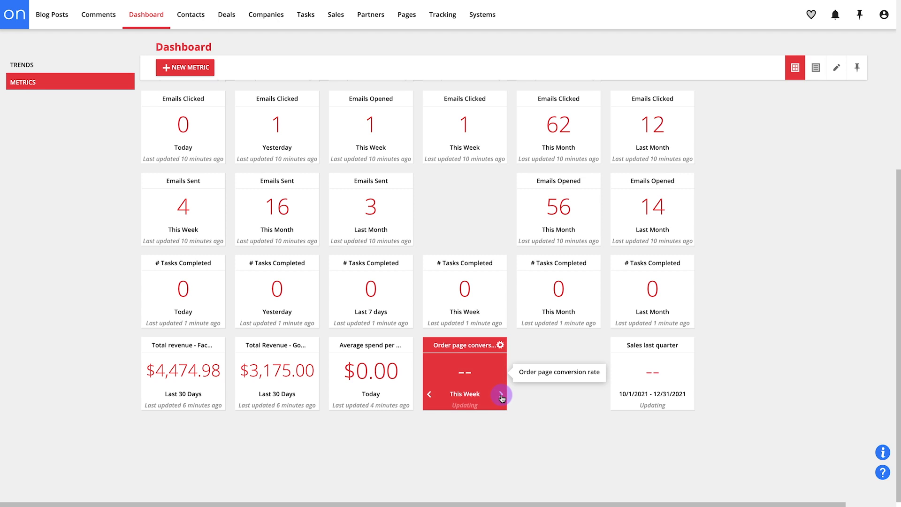
click(502, 396)
click(501, 396)
click(501, 395)
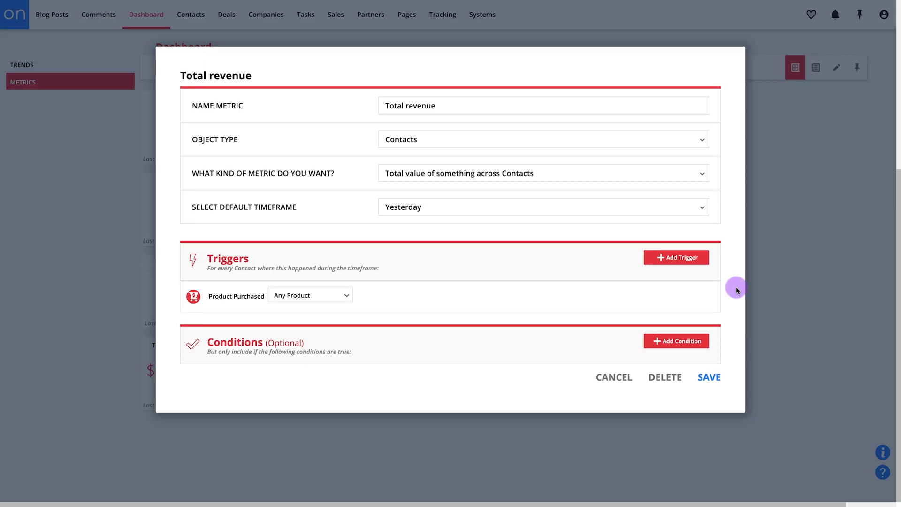
Save the Total revenue metric for Any Product purchased and cycle forward through its available timeframes on the dashboard.
click(711, 378)
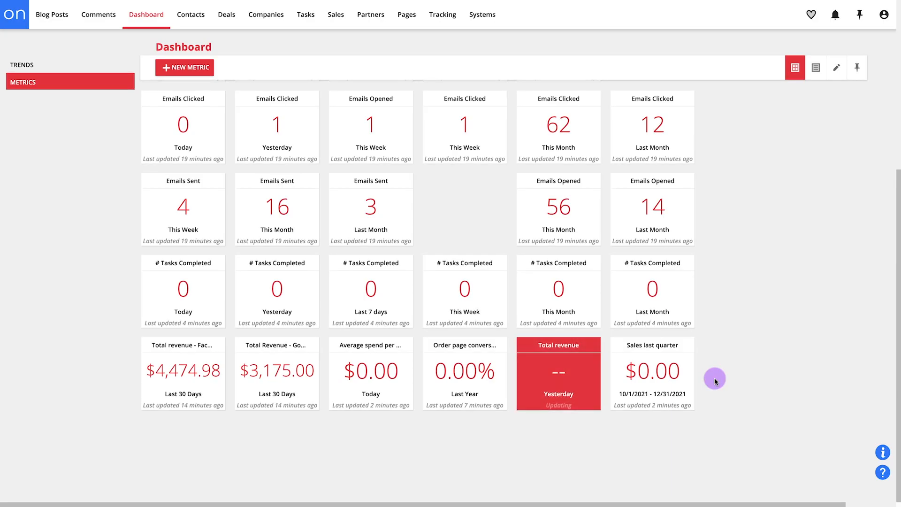
click(594, 394)
click(595, 394)
click(594, 394)
click(594, 394)
click(594, 394)
click(595, 394)
click(595, 394)
click(594, 395)
click(594, 394)
click(594, 394)
click(595, 394)
click(594, 394)
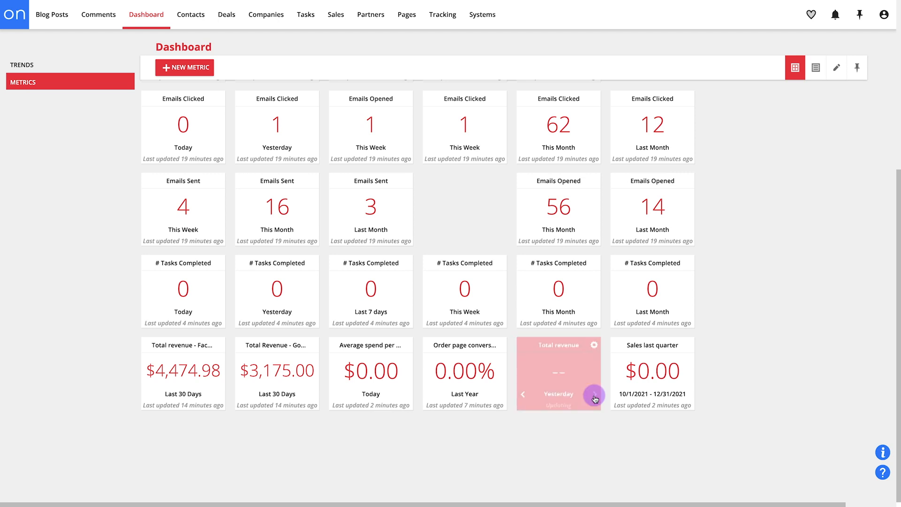